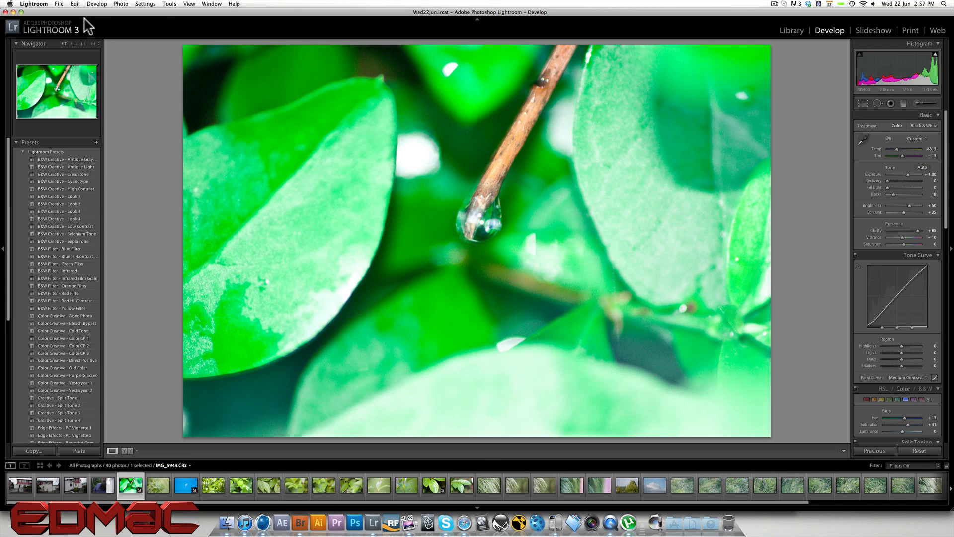
Create a new catalog named Tutorial in the Pictures folder
left_click(58, 5)
left_click(80, 13)
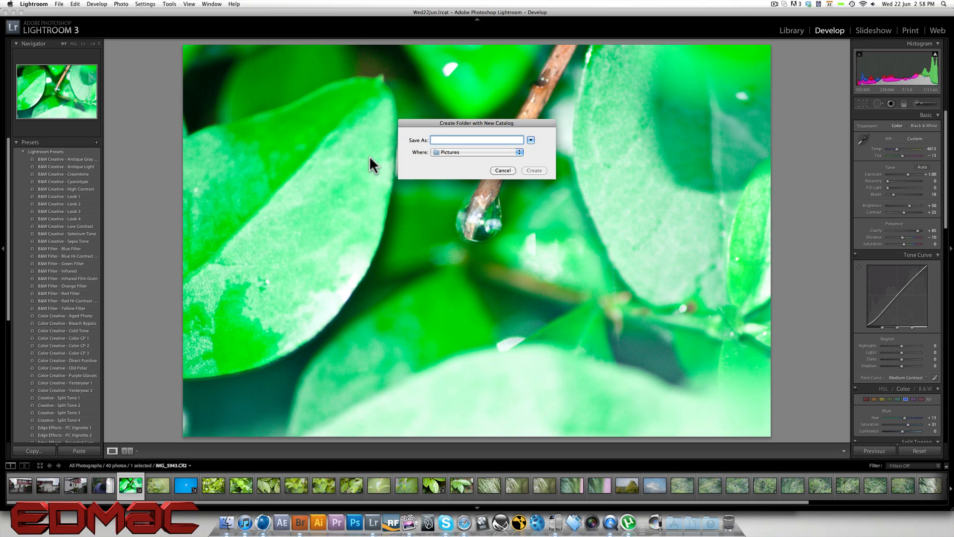
type("T")
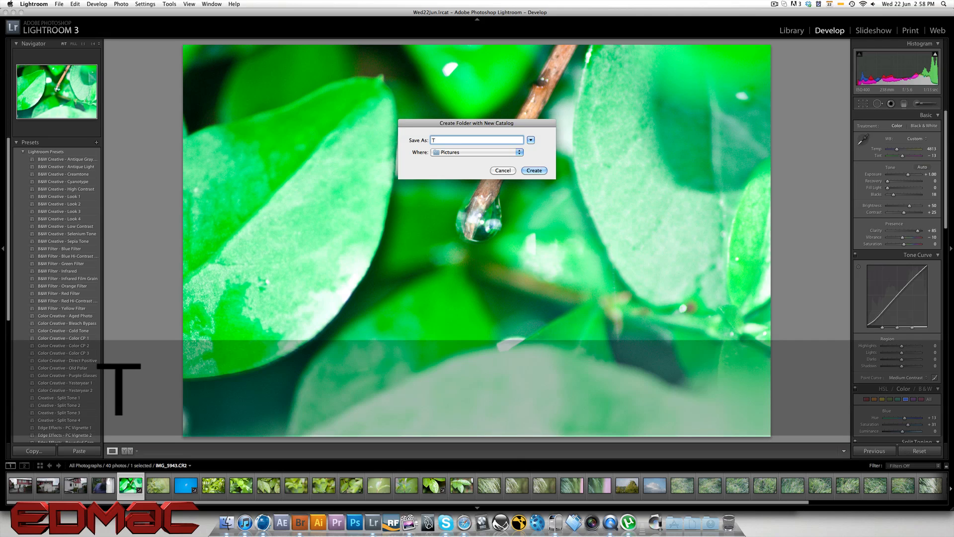
type("utorial")
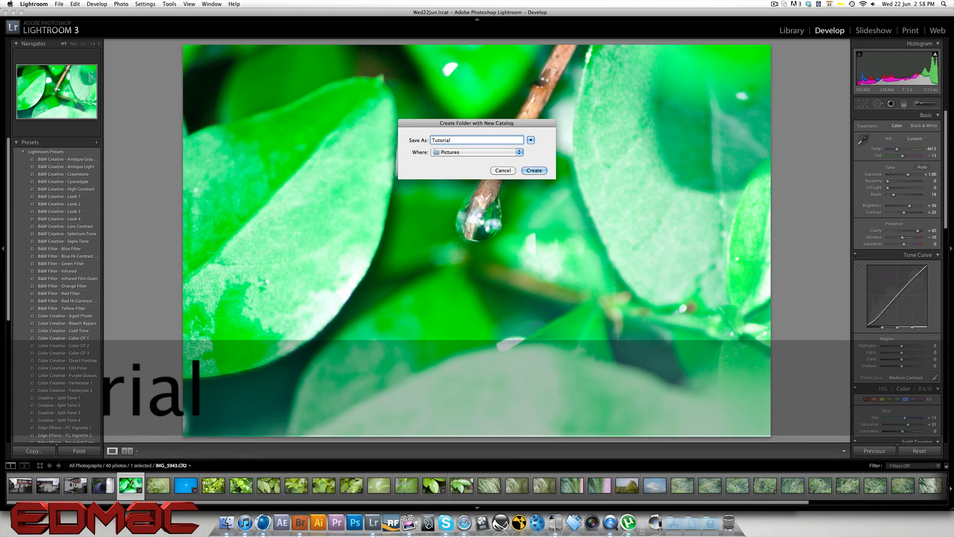
key("Return")
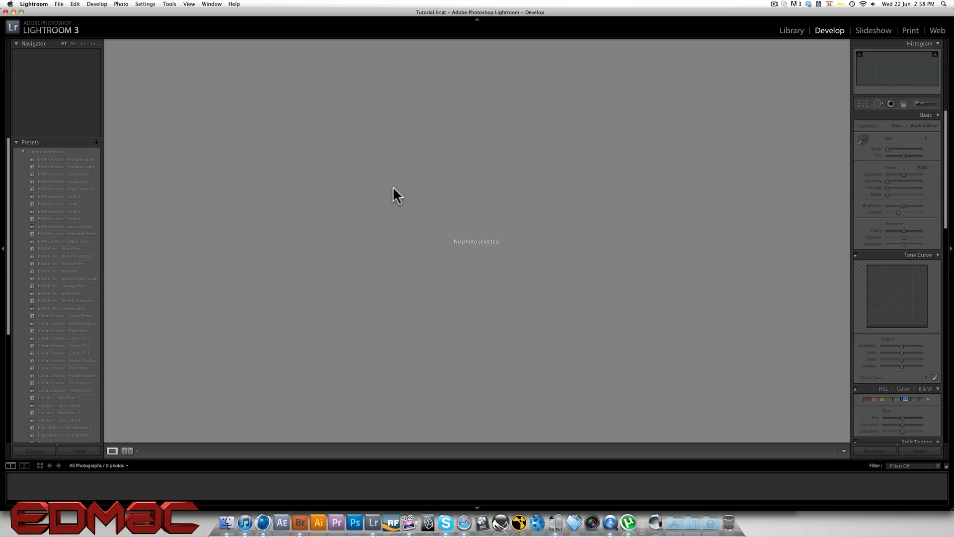
Import only the water-drop twig, pale green plant and blue-sky moon photos from the NO NAME card
key("super+shift+i")
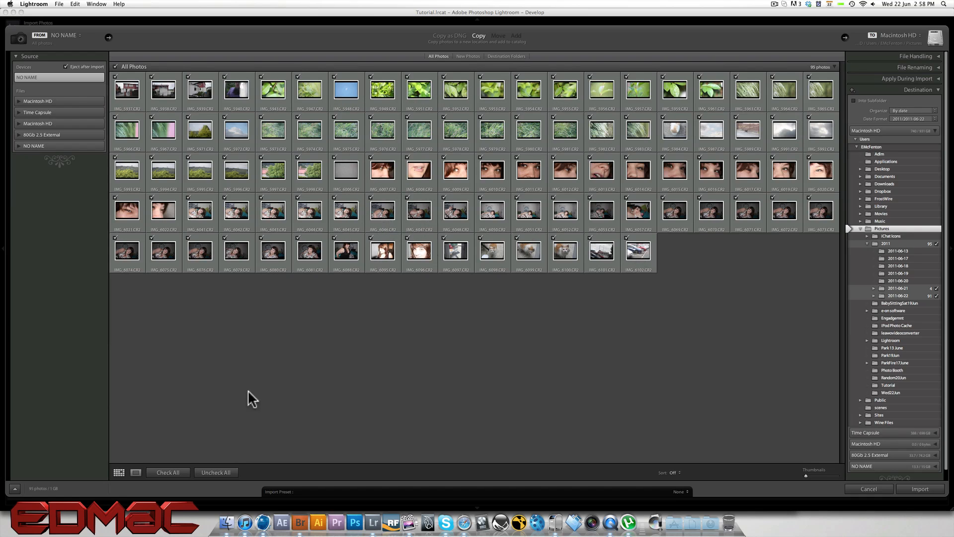
left_click(214, 473)
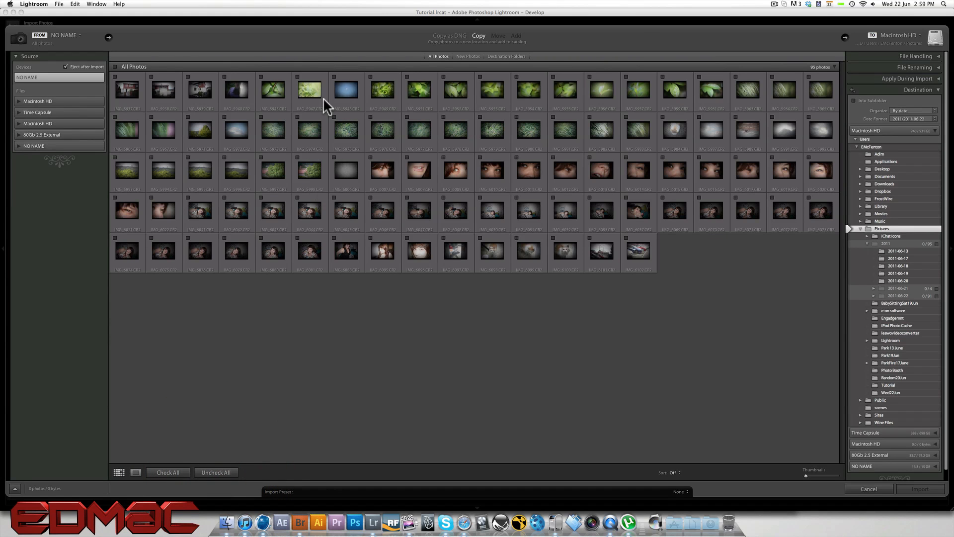
left_click(335, 76)
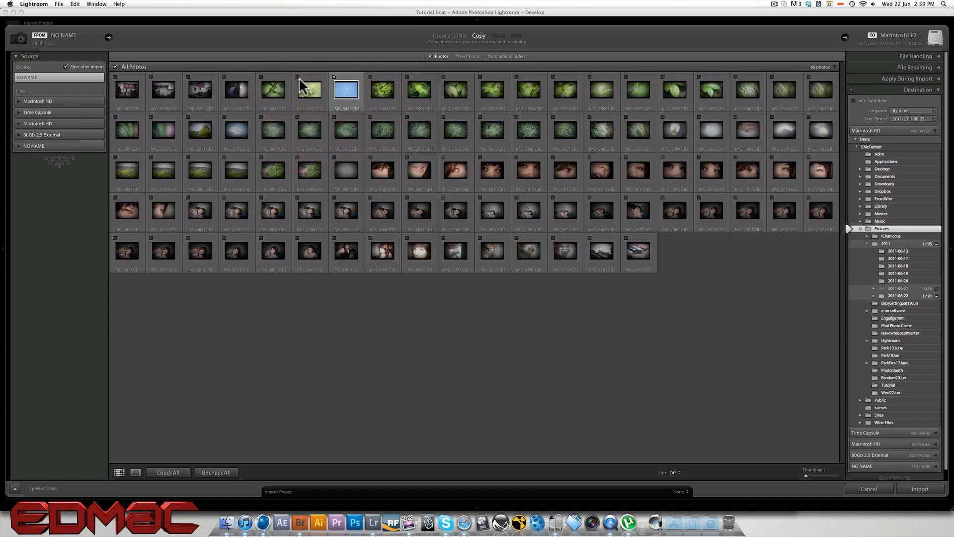
left_click(298, 76)
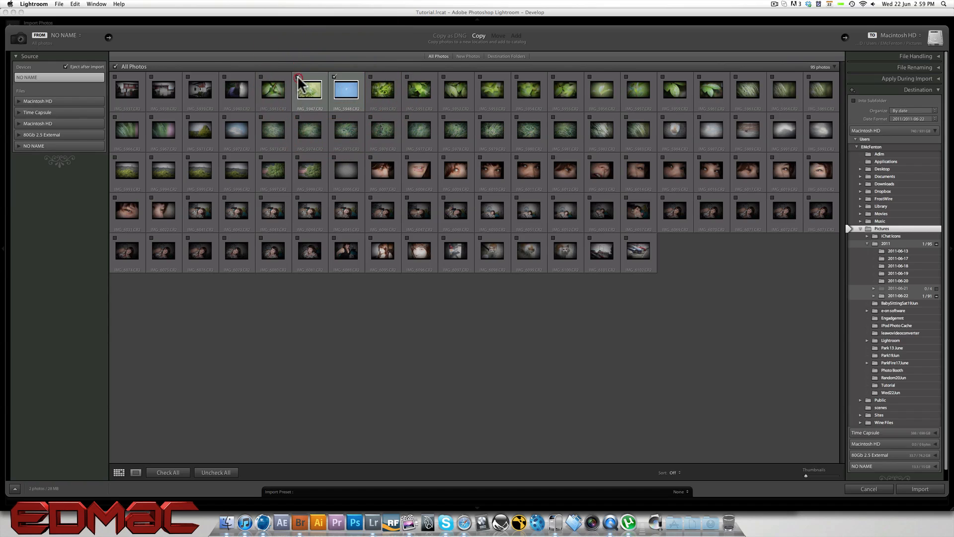
left_click(261, 77)
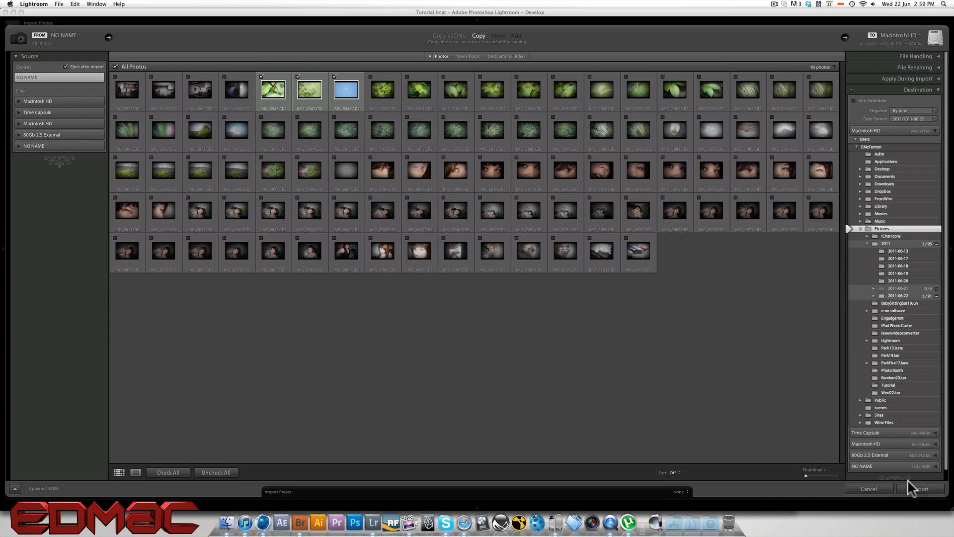
left_click(937, 490)
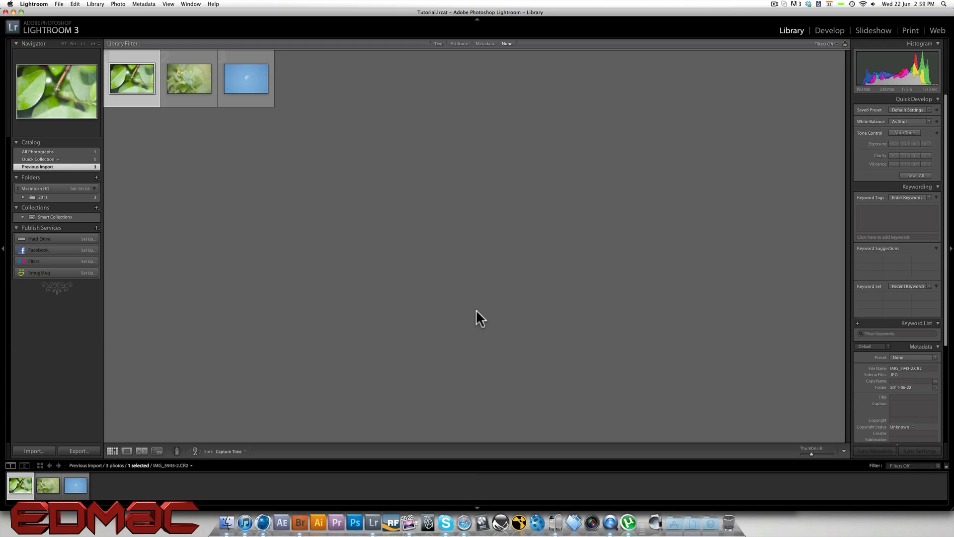
Look through the three imported photos one by one in the Library grid
left_click(192, 87)
left_click(238, 84)
left_click(150, 78)
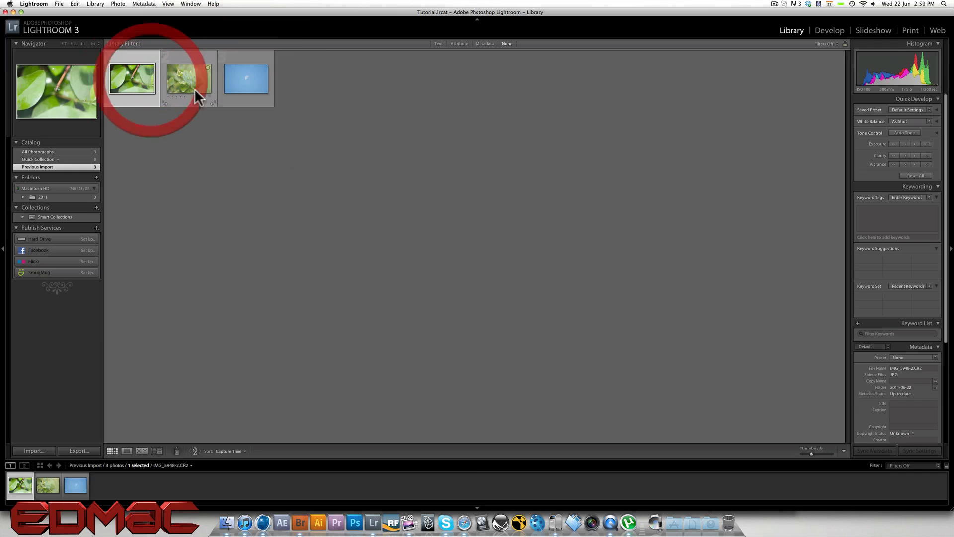
left_click(195, 88)
left_click(242, 88)
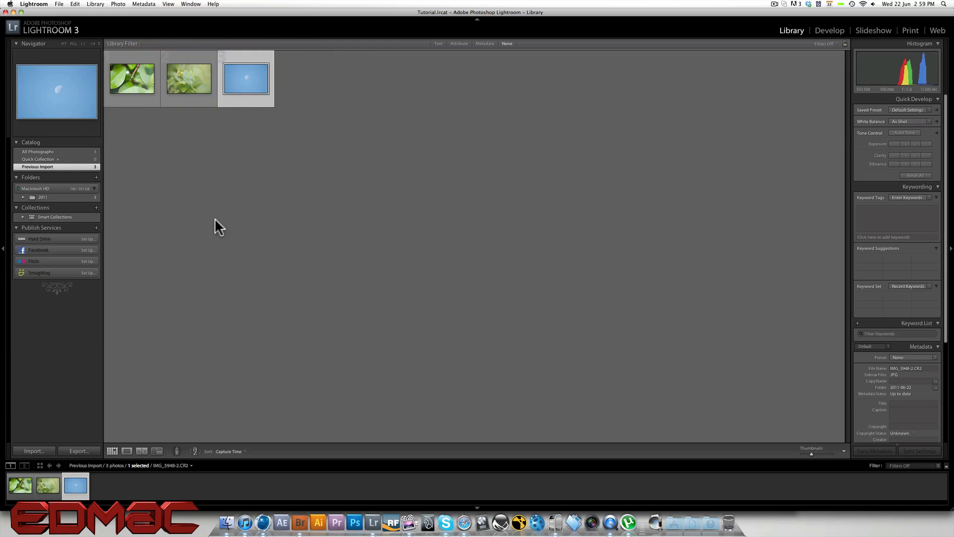
left_click(132, 90)
left_click(198, 87)
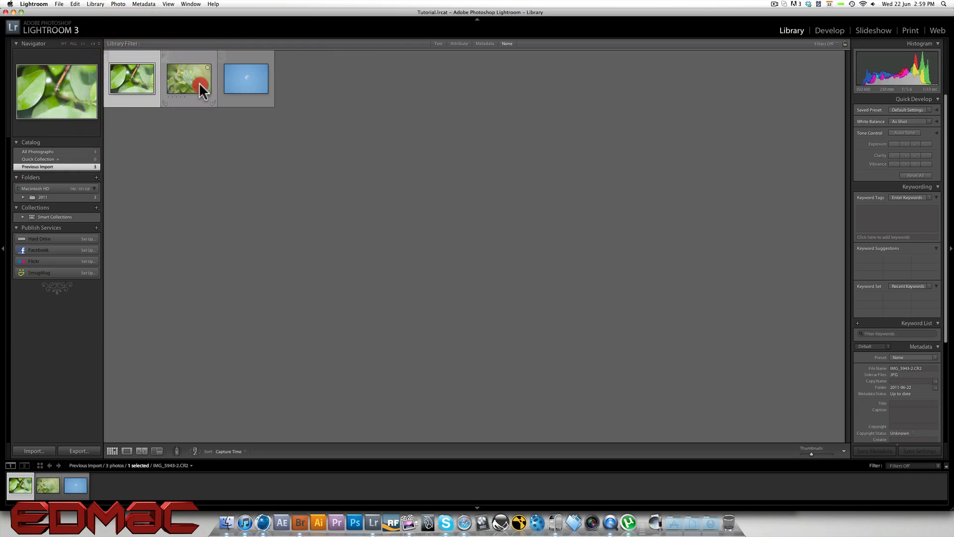
left_click(235, 86)
left_click(136, 94)
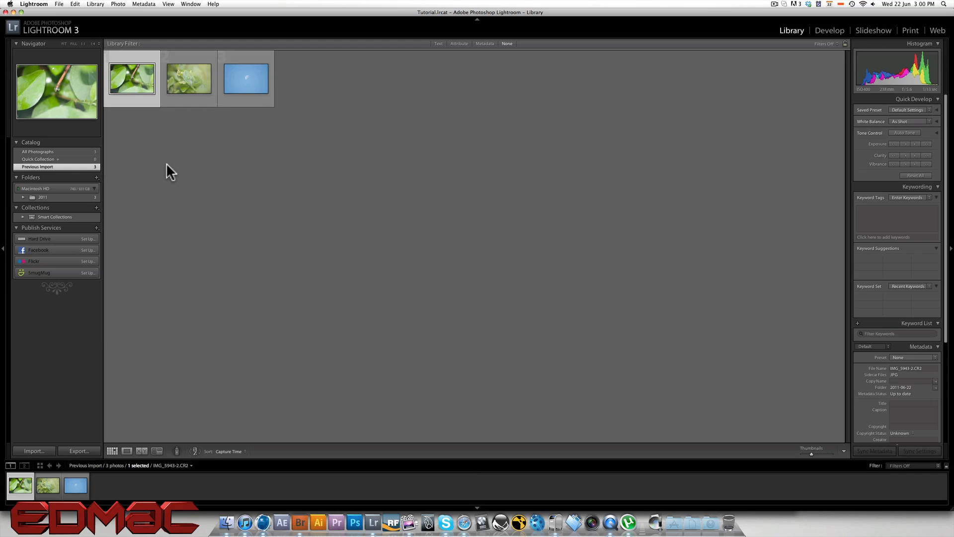
Select all three imported photos and switch to the Develop module
key("super+a")
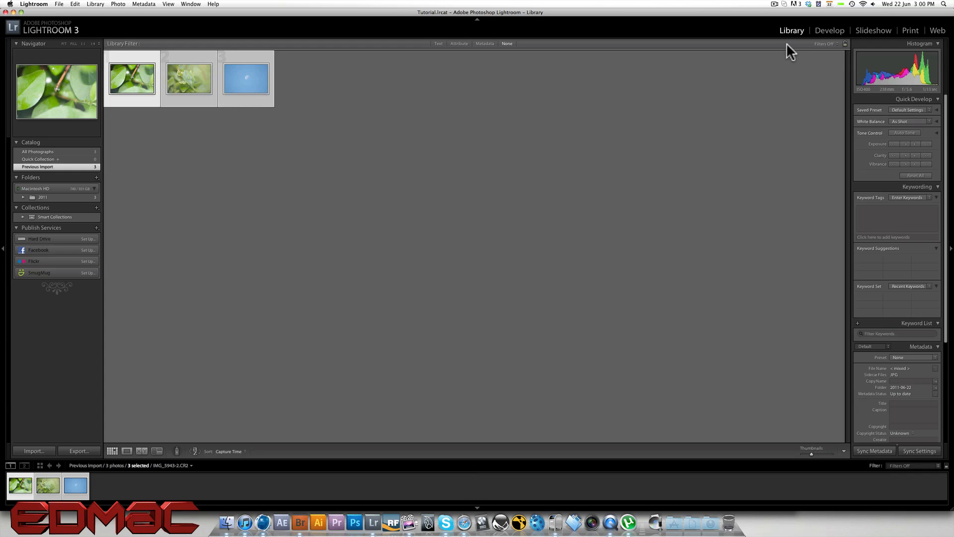
left_click(841, 30)
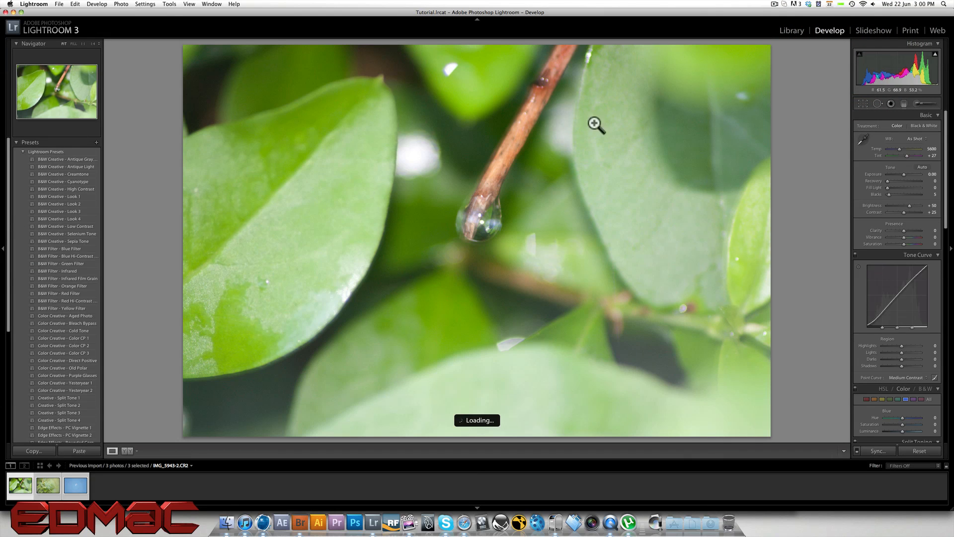
Browse the Lightroom presets, try Creative - Split Tone 3 on the twig photo, and undo it
scroll(881, 156, "down", 2)
scroll(881, 157, "up", 2)
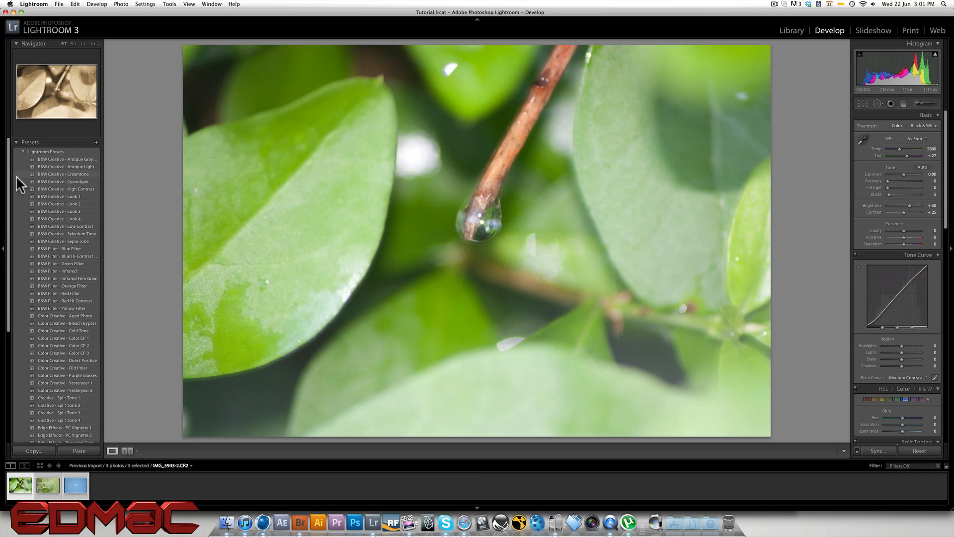
scroll(52, 290, "down", 3)
scroll(53, 290, "down", 5)
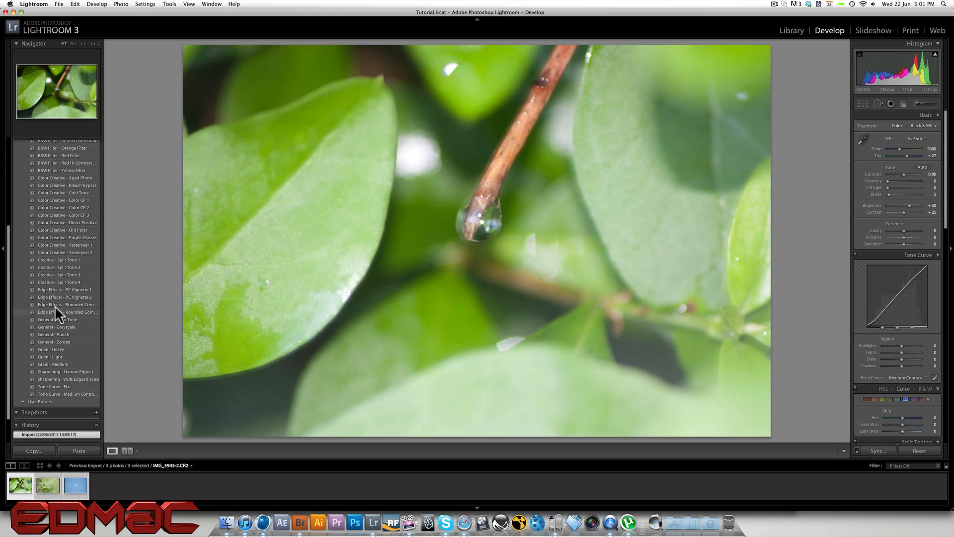
scroll(55, 306, "up", 2)
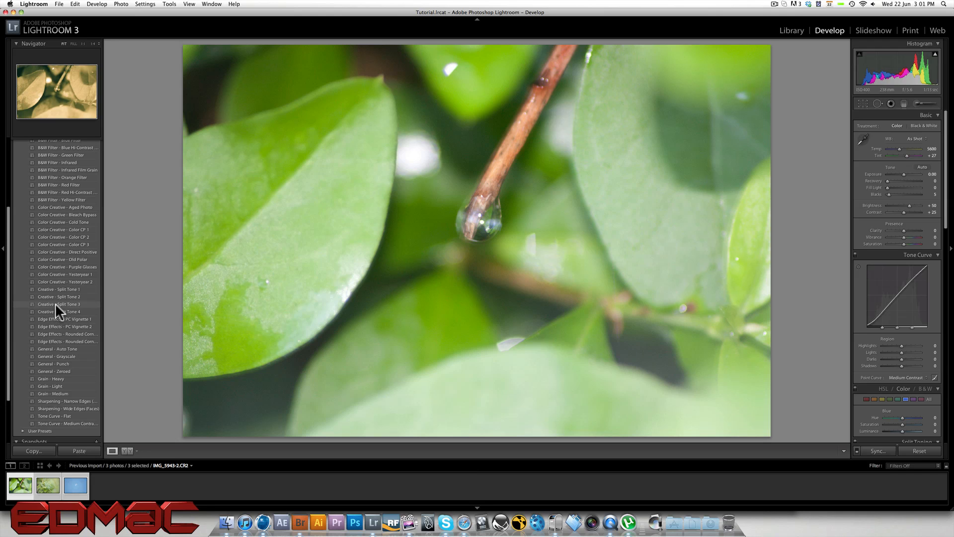
left_click(56, 304)
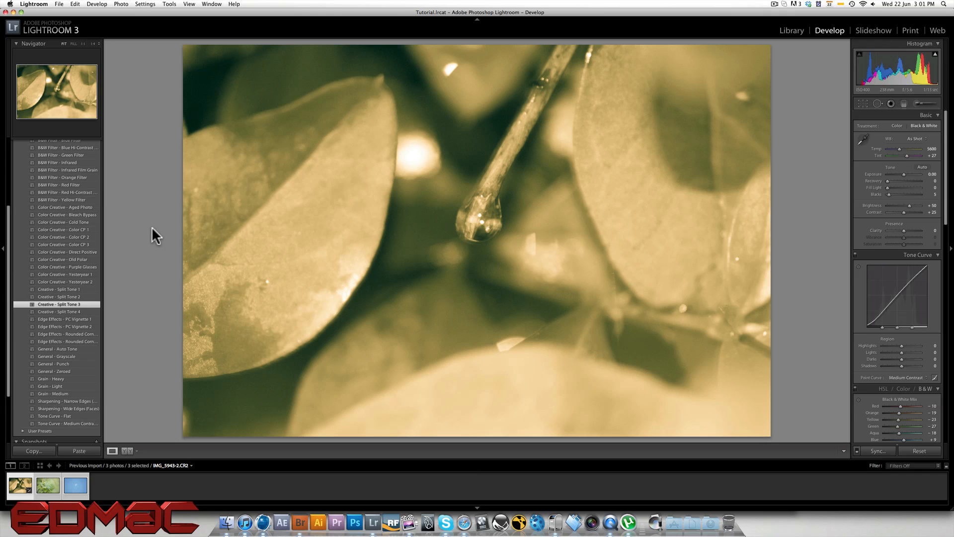
key("super+z")
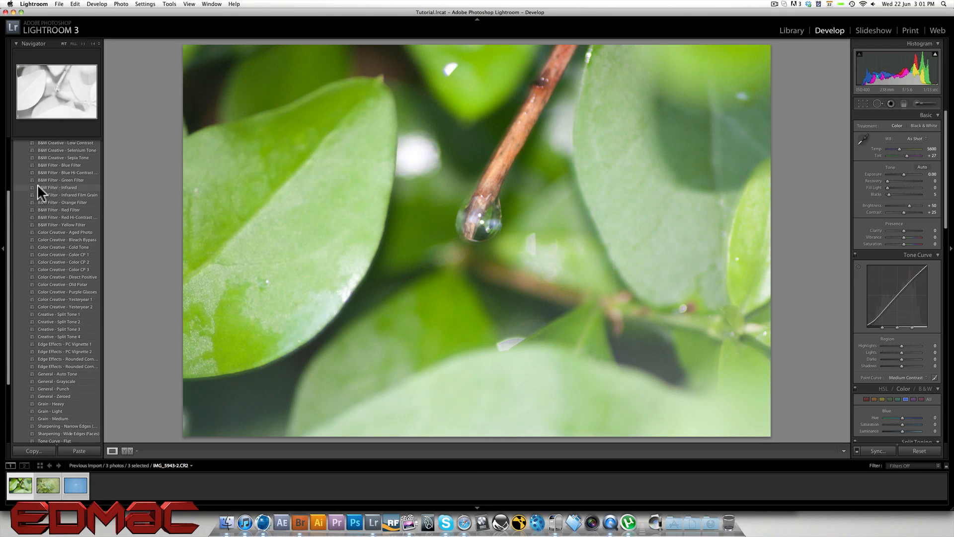
Try the B&W Filter - Blue Hi-Contrast preset on the twig photo and undo it
scroll(37, 184, "up", 3)
scroll(37, 184, "up", 1)
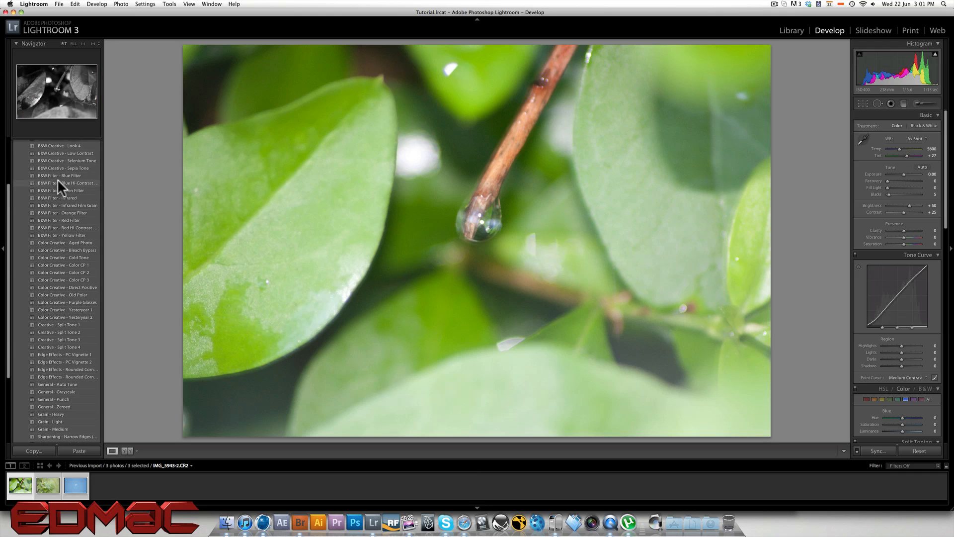
left_click(58, 179)
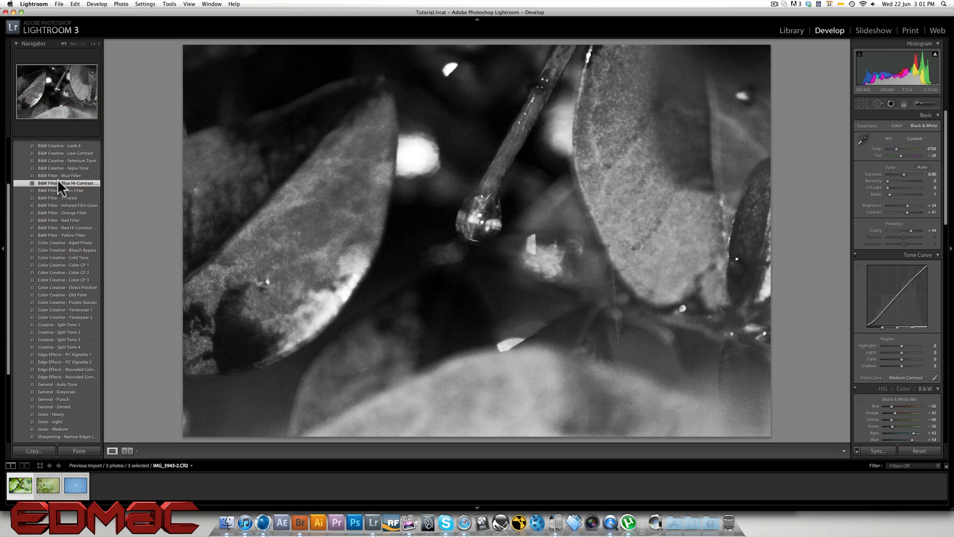
key("super+z")
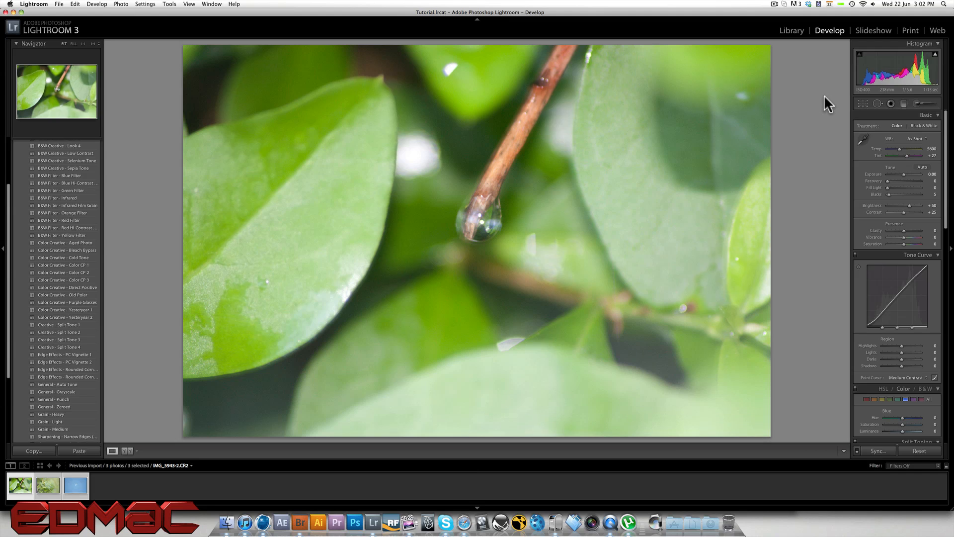
Examine the options of the Crop & Straighten tool, the Graduated Filter with its effect list, and the Adjustment Brush
left_click(859, 104)
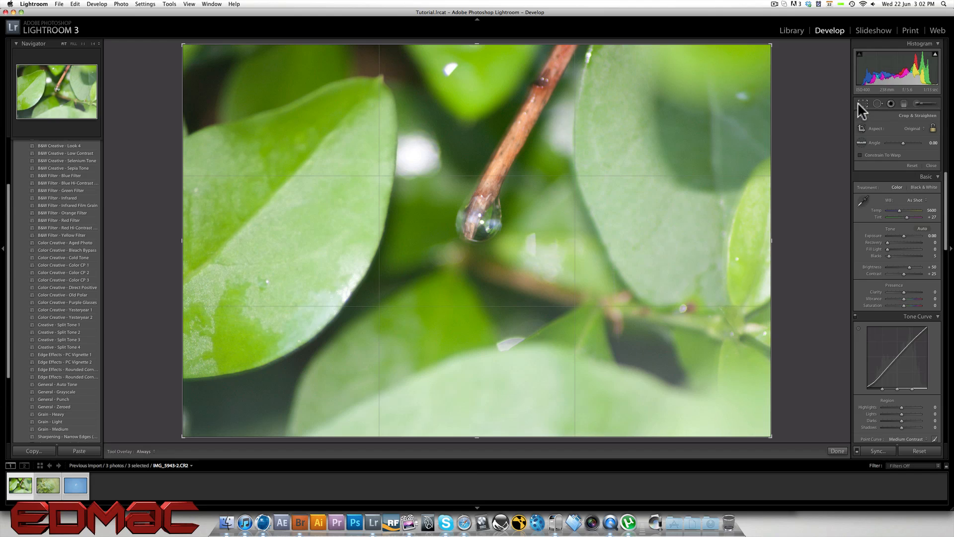
left_click(859, 103)
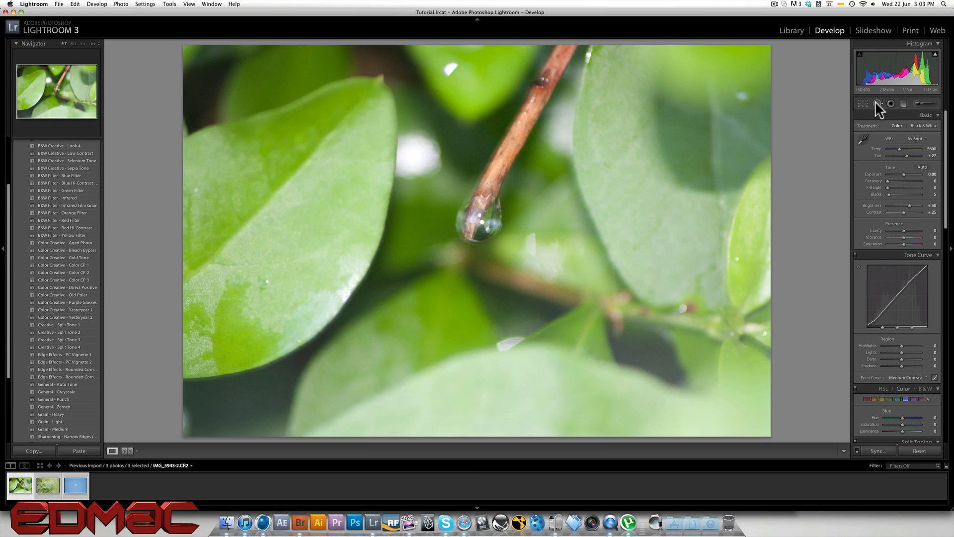
left_click(904, 100)
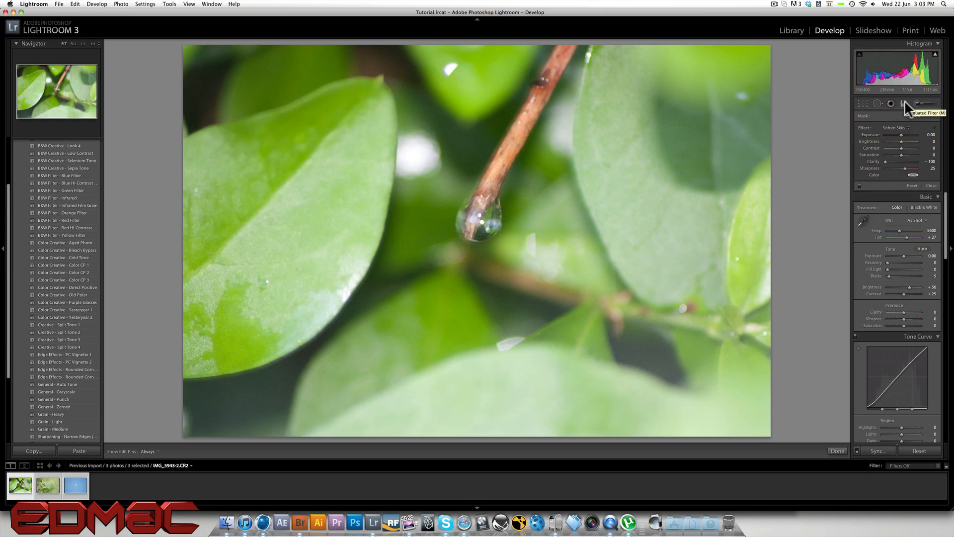
left_click(896, 127)
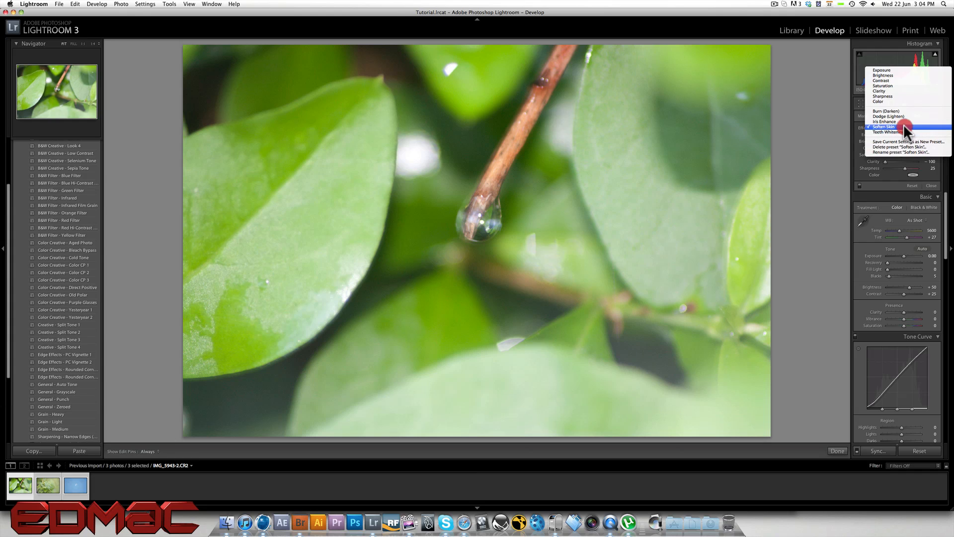
left_click(904, 126)
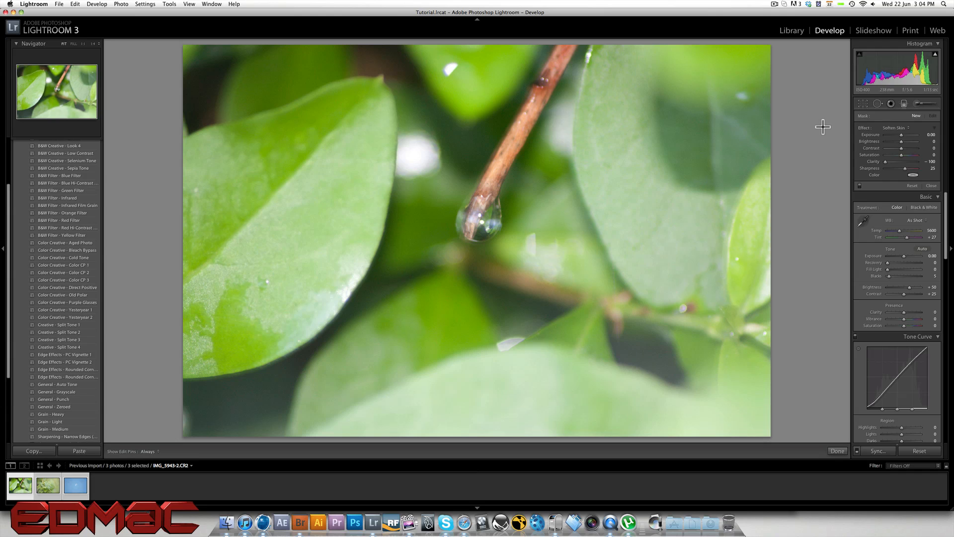
left_click(915, 103)
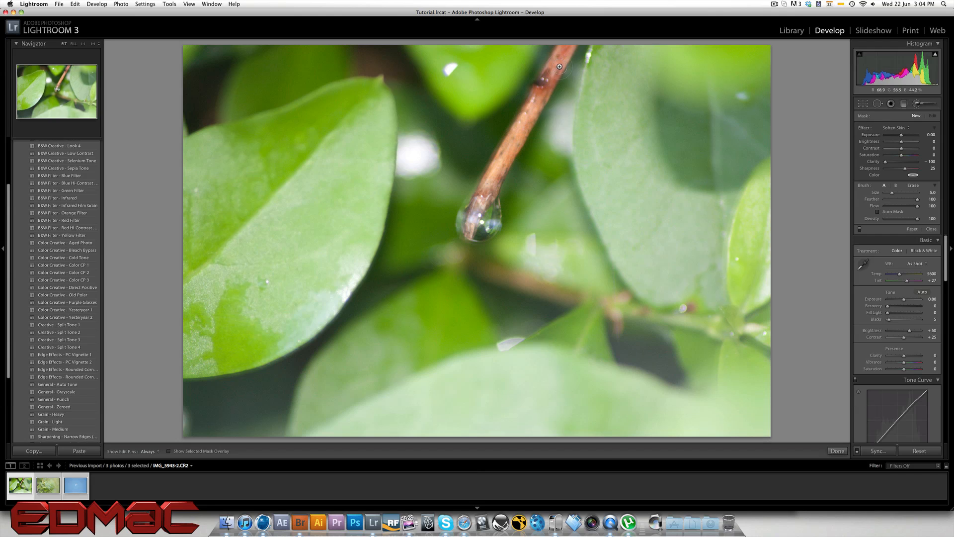
left_click(901, 104)
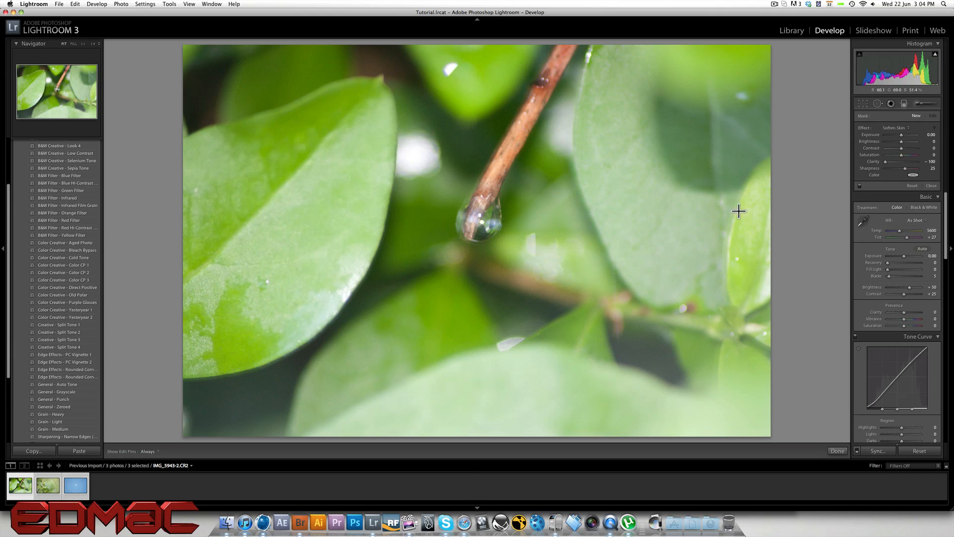
left_click(919, 104)
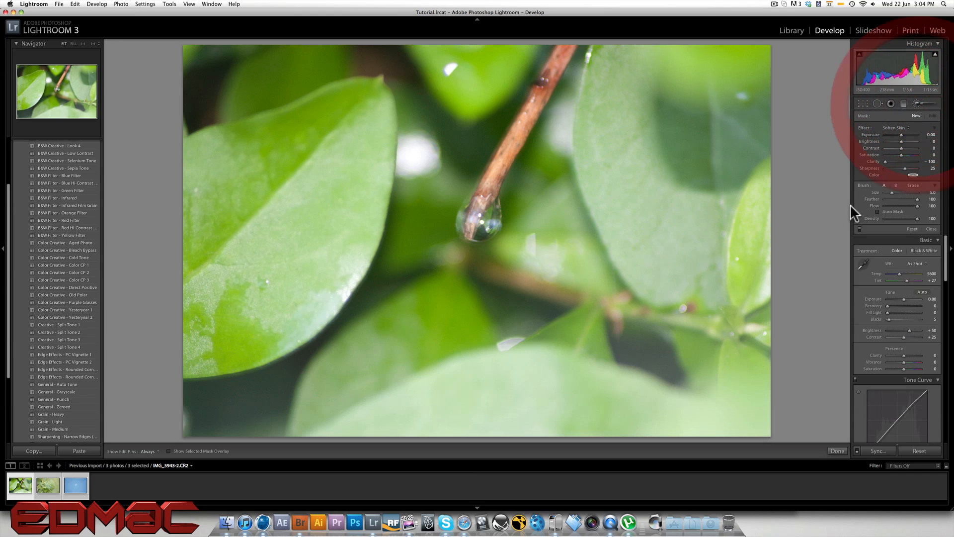
left_click(919, 105)
left_click(904, 105)
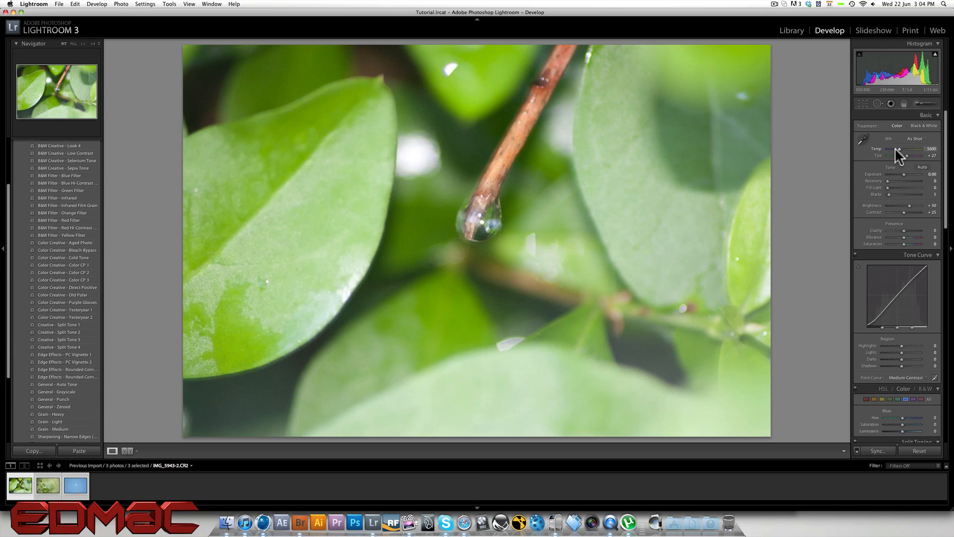
Try a cooler white balance on the twig photo and set its temperature to 5864
mouse_move(900, 150)
left_mouse_down()
mouse_move(917, 148)
mouse_move(885, 149)
mouse_move(896, 148)
left_mouse_up()
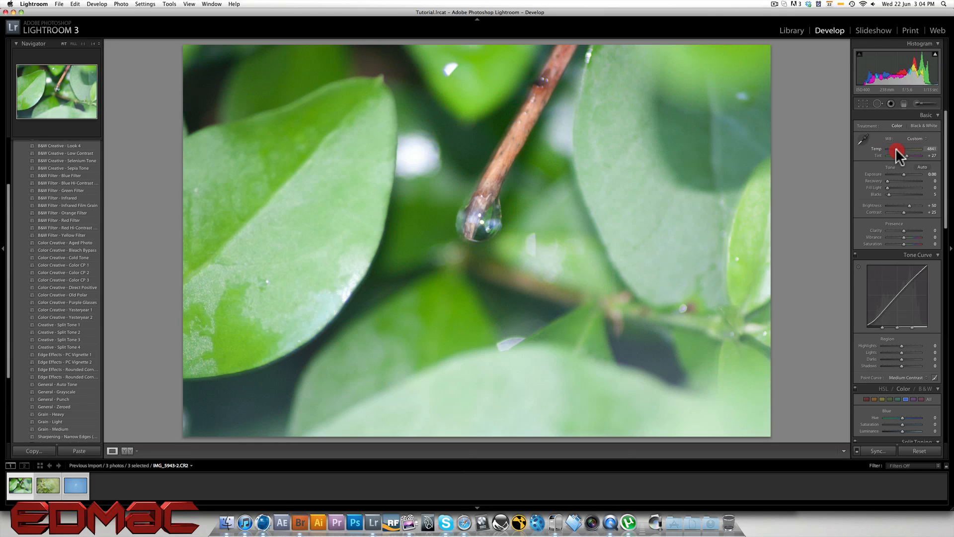
left_click_drag(897, 147, 899, 147)
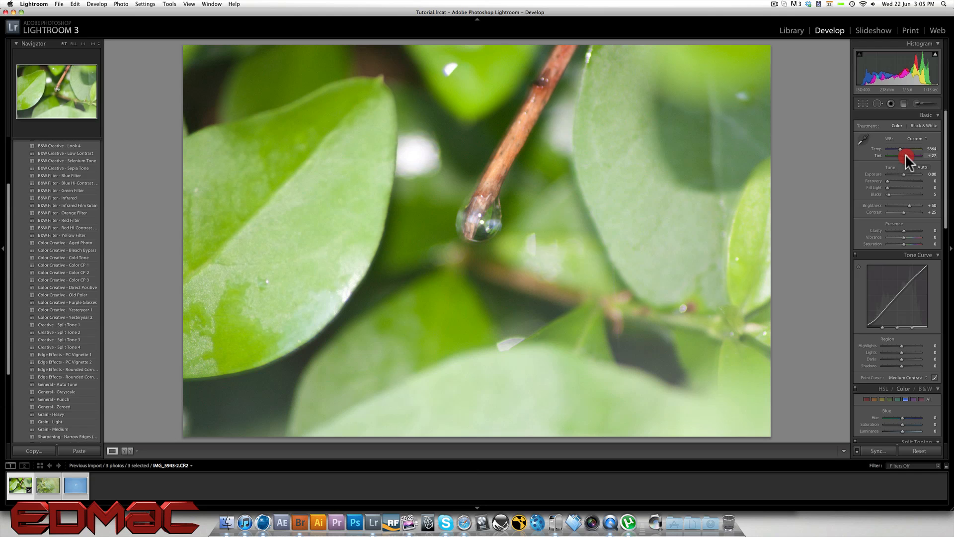
Set the twig photo's tint to +7, exposure to -3.10, recovery to 70, fill light to 68, blacks to 66 and brightness to +150
left_click_drag(905, 154, 903, 154)
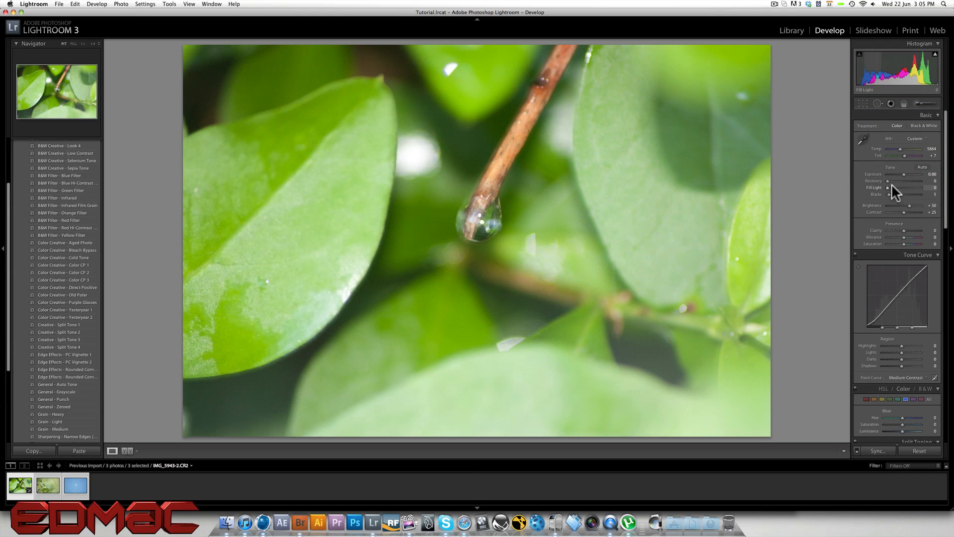
scroll(891, 184, "down", 1)
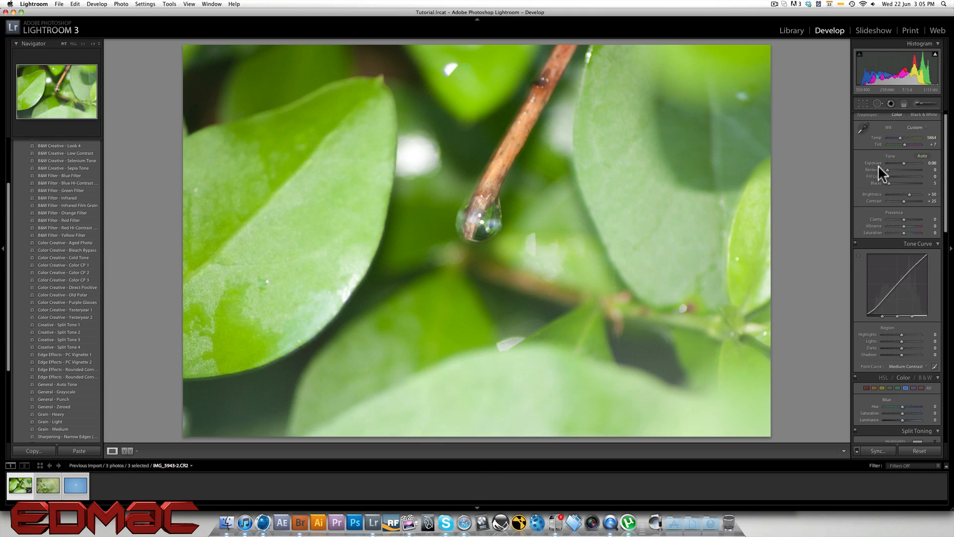
left_click_drag(902, 162, 910, 183)
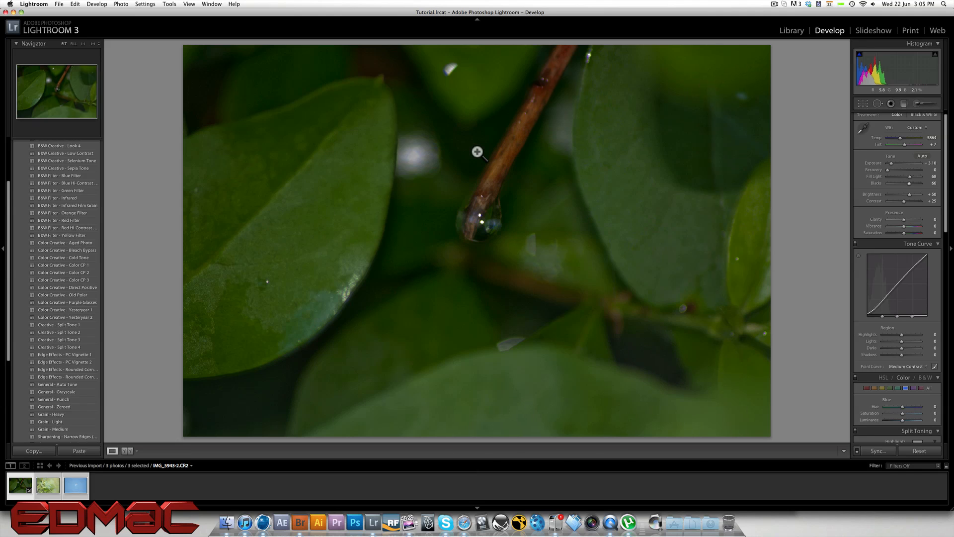
left_click_drag(887, 168, 911, 169)
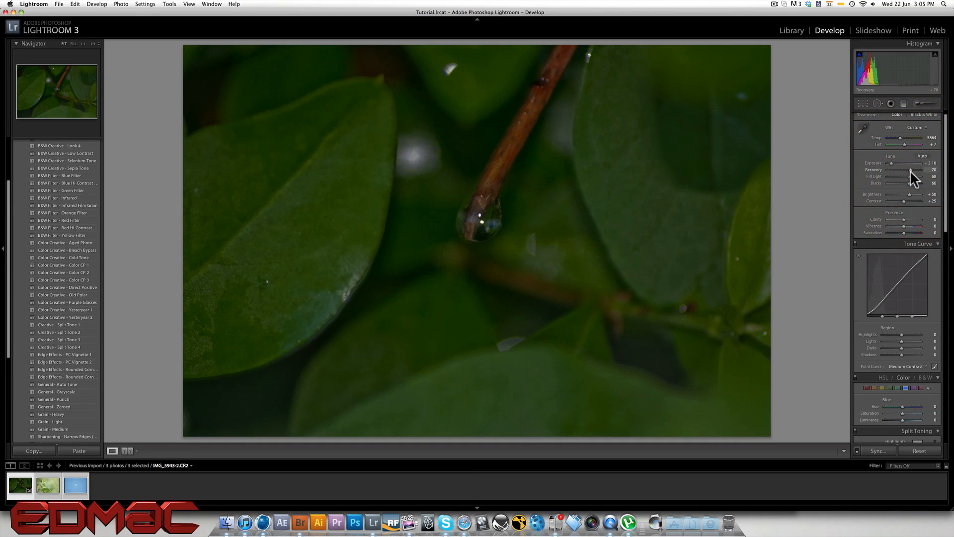
left_click_drag(912, 194, 919, 196)
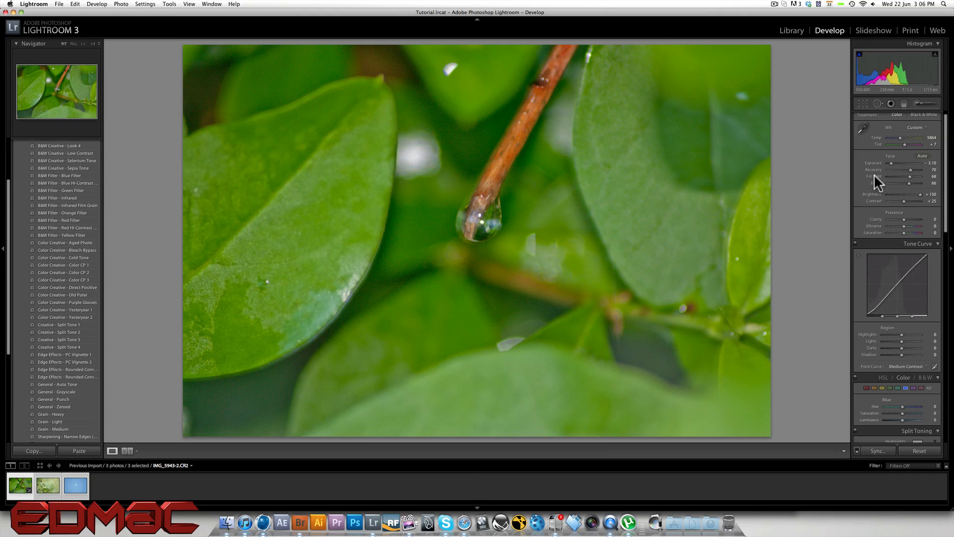
Shape the tone curve of the twig photo by raising the Lights to +45 and lowering the Darks to -37
scroll(872, 176, "down", 2)
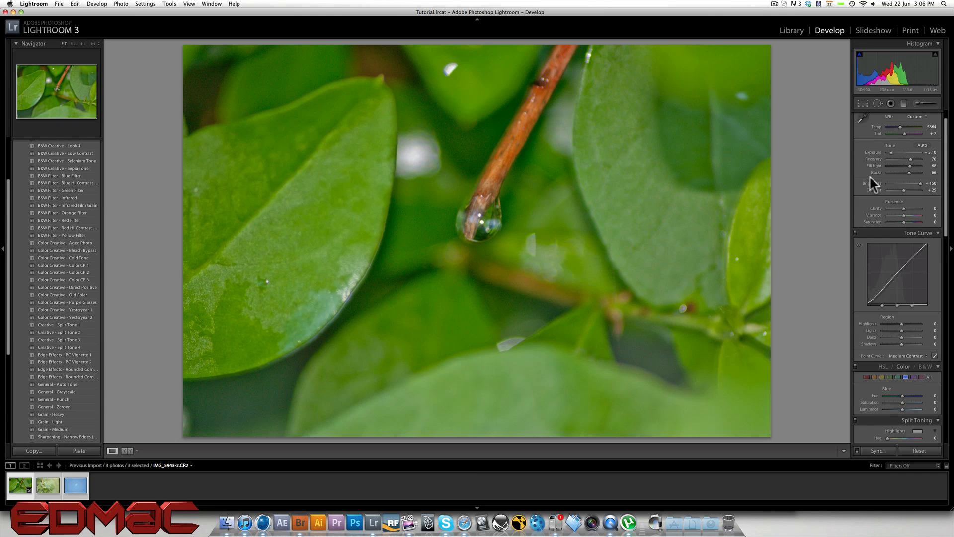
scroll(870, 176, "down", 5)
scroll(884, 206, "down", 6)
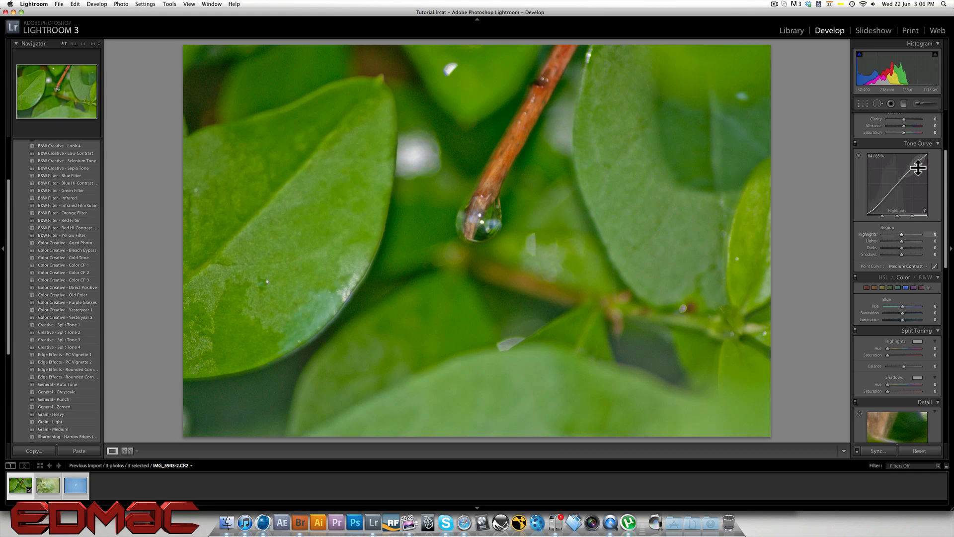
left_click_drag(902, 181, 902, 171)
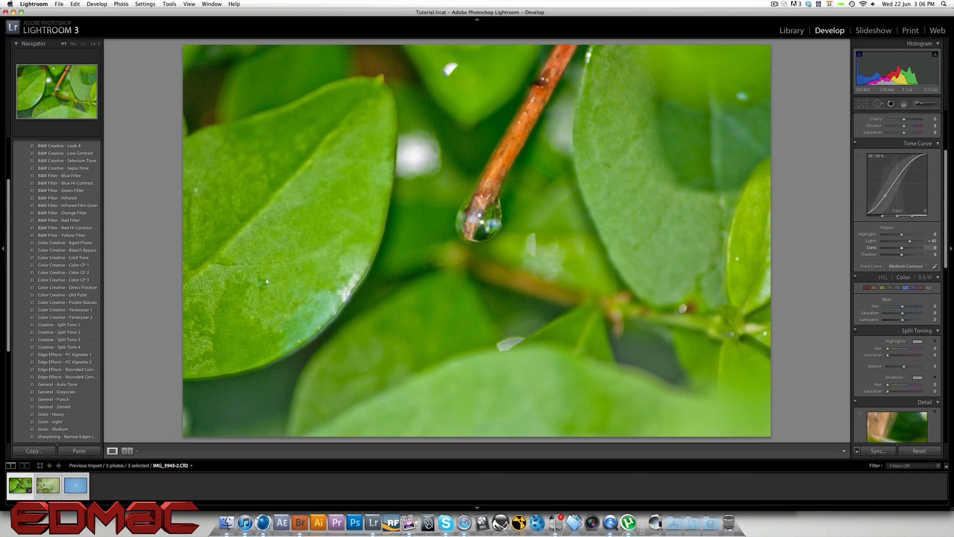
left_click_drag(885, 193, 886, 201)
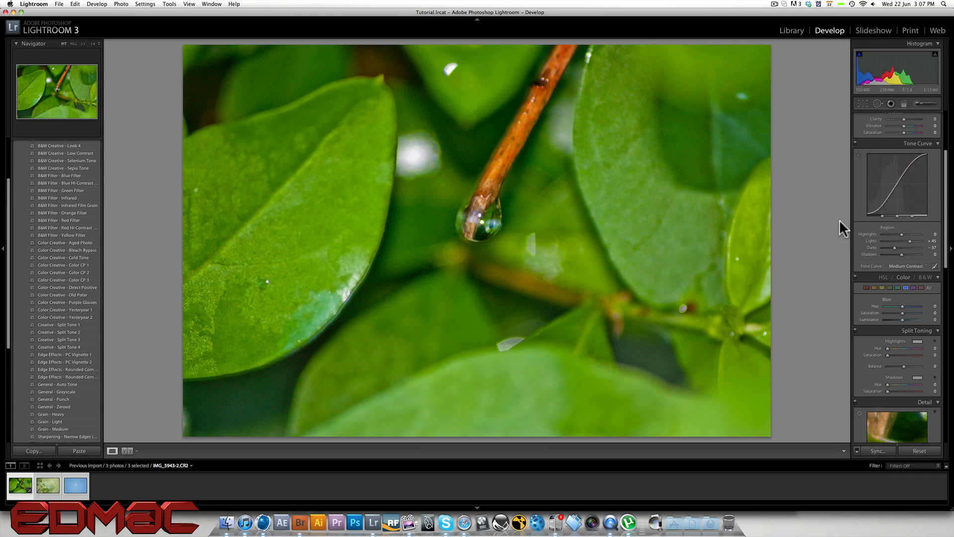
Try the black-and-white mix on the twig photo with green at -100 and at -13, and return it to color
scroll(907, 236, "down", 5)
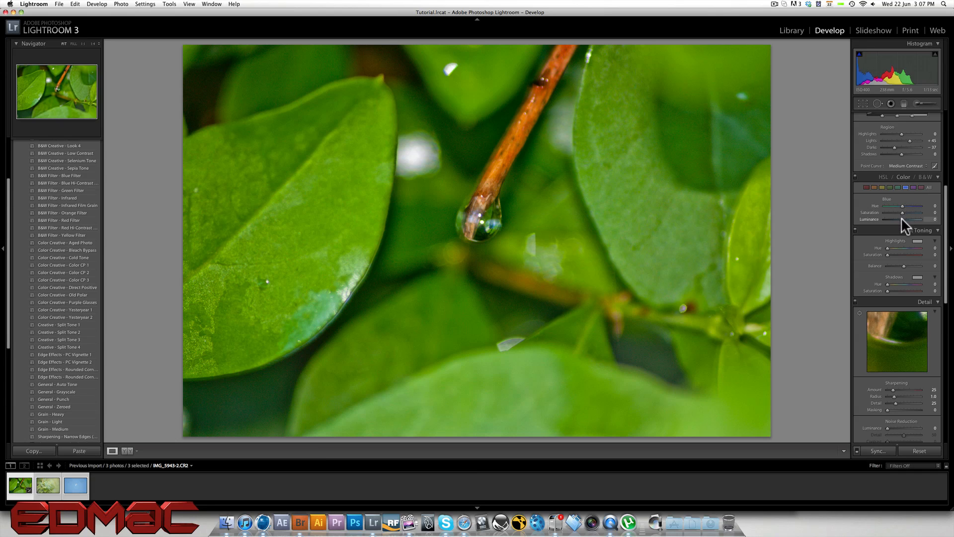
left_click(923, 177)
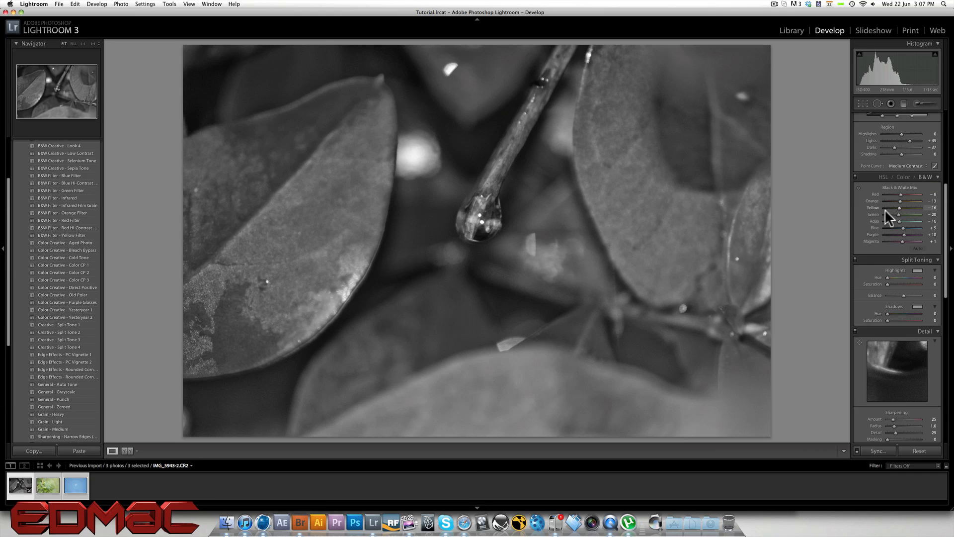
left_click(903, 177)
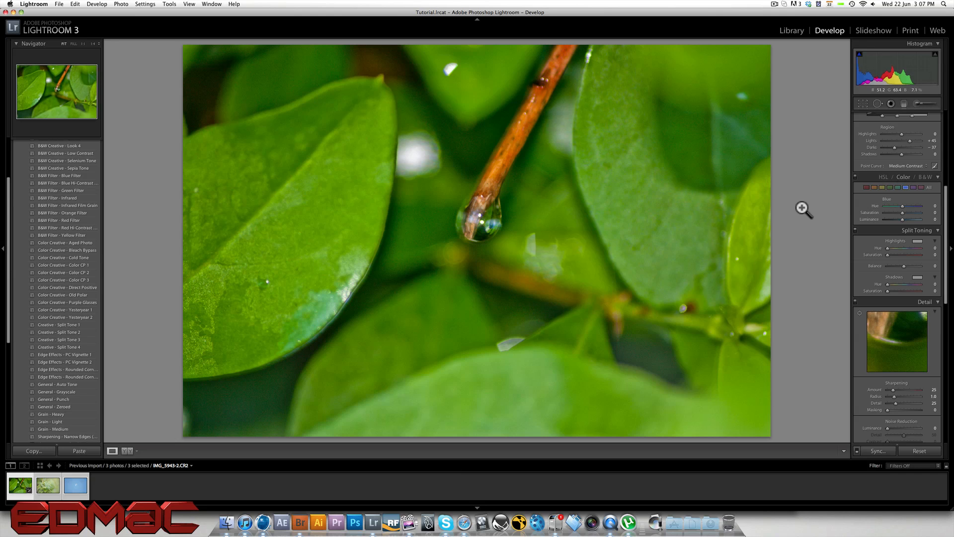
left_click(927, 178)
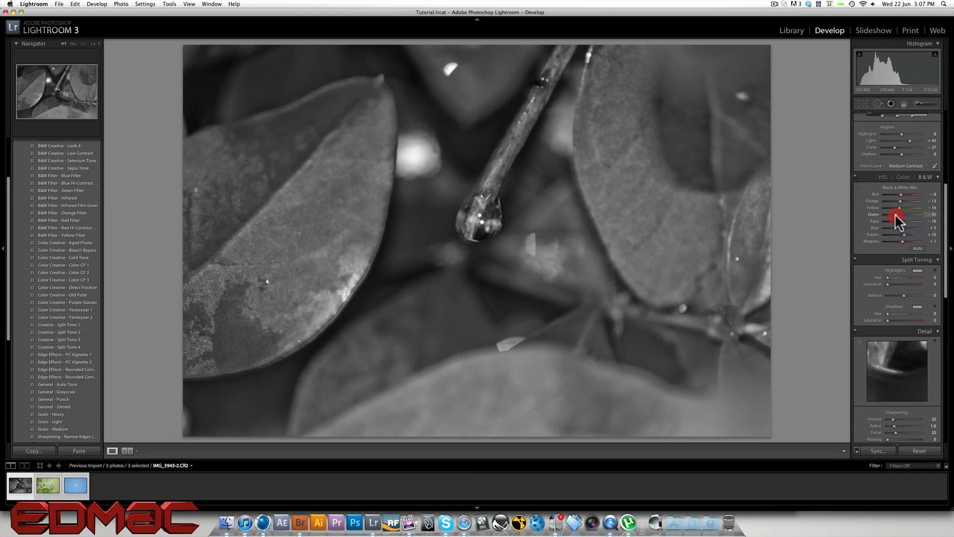
left_click_drag(894, 213, 884, 216)
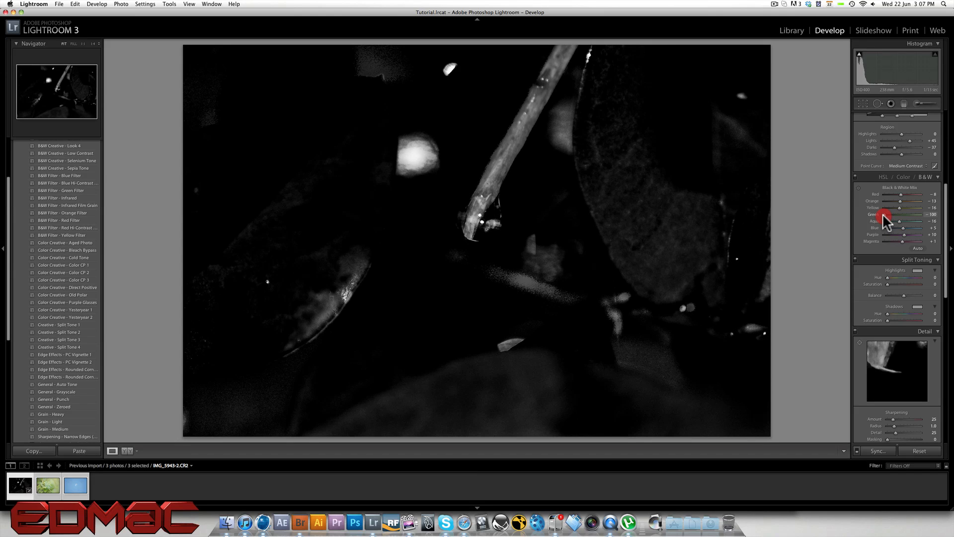
left_click_drag(884, 215, 894, 217)
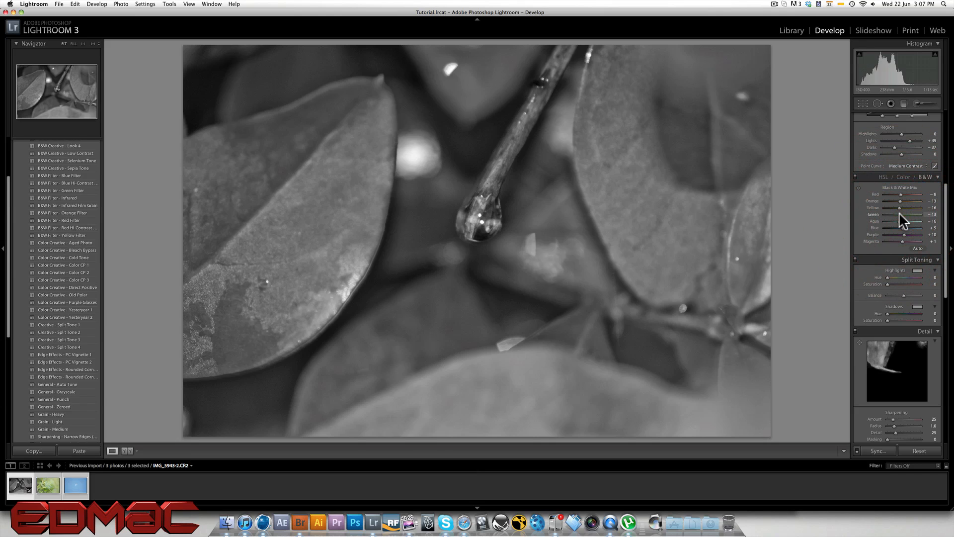
left_click(904, 177)
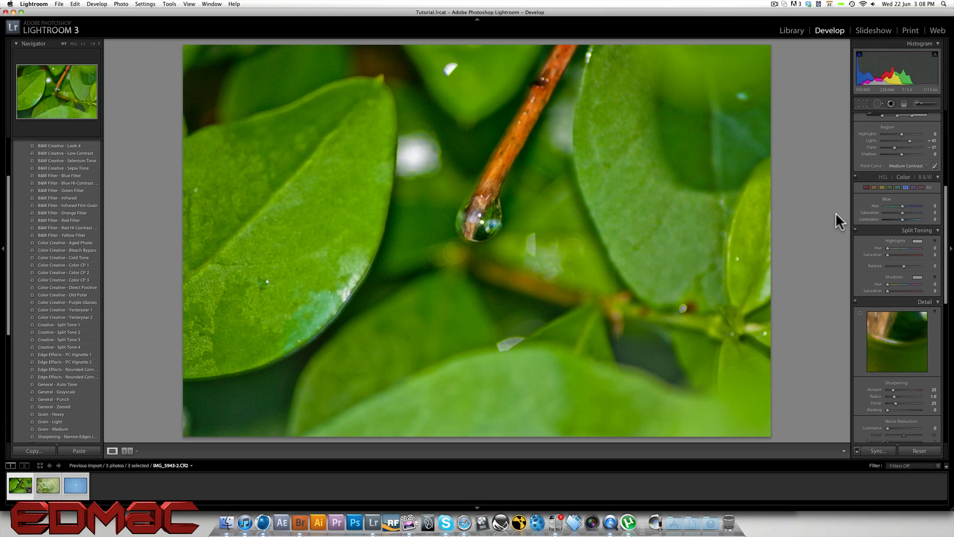
Try a purple split-toning highlight tint at saturation 31, and reset the highlight hue and saturation to 0
scroll(874, 232, "down", 3)
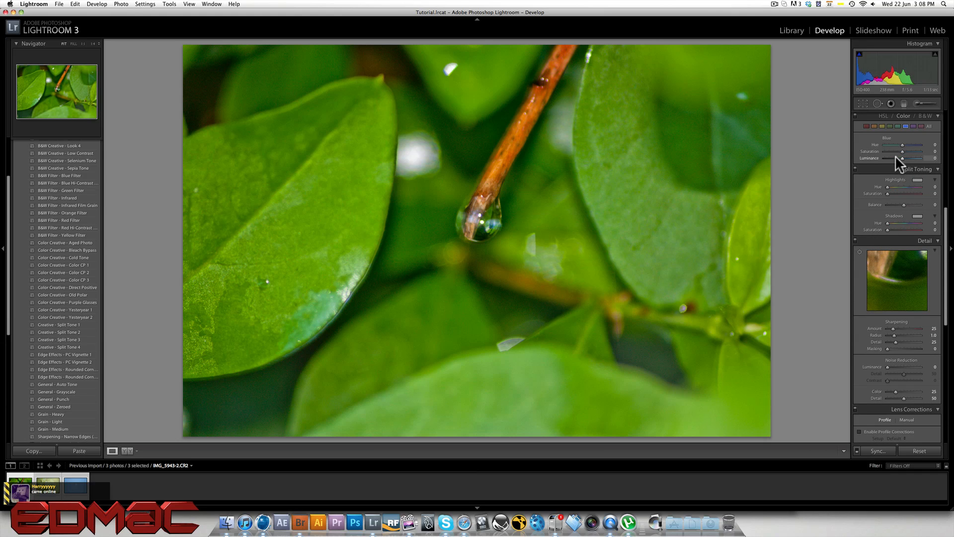
scroll(898, 157, "up", 1)
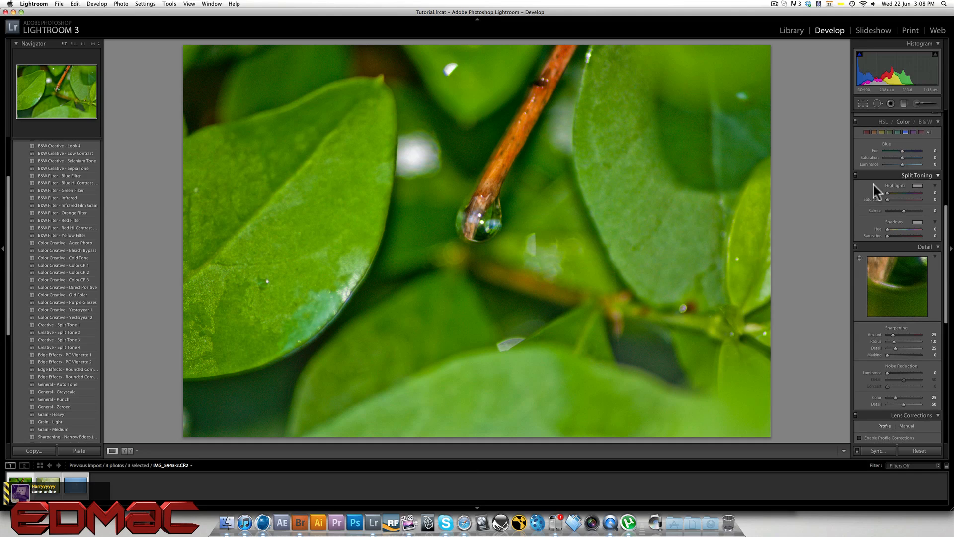
left_click(898, 192)
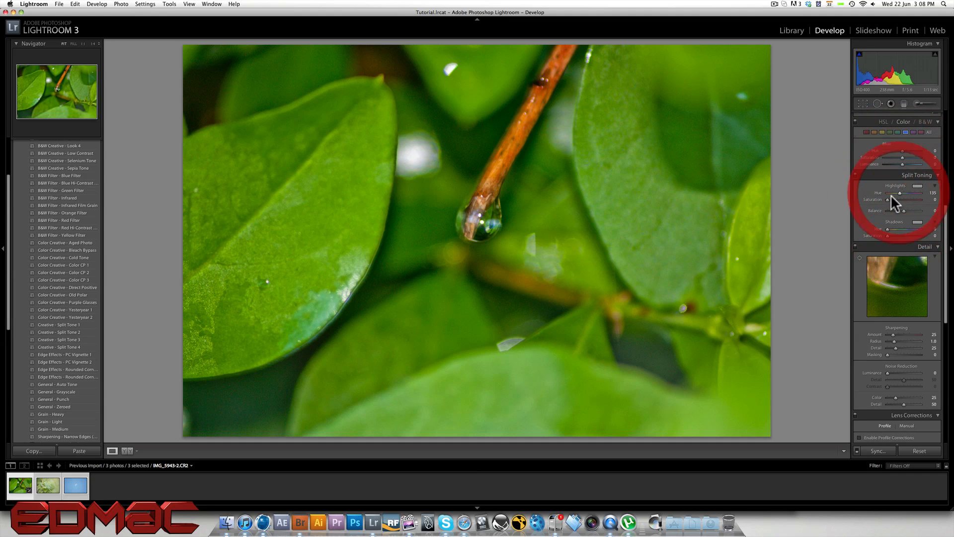
left_click_drag(891, 199, 913, 193)
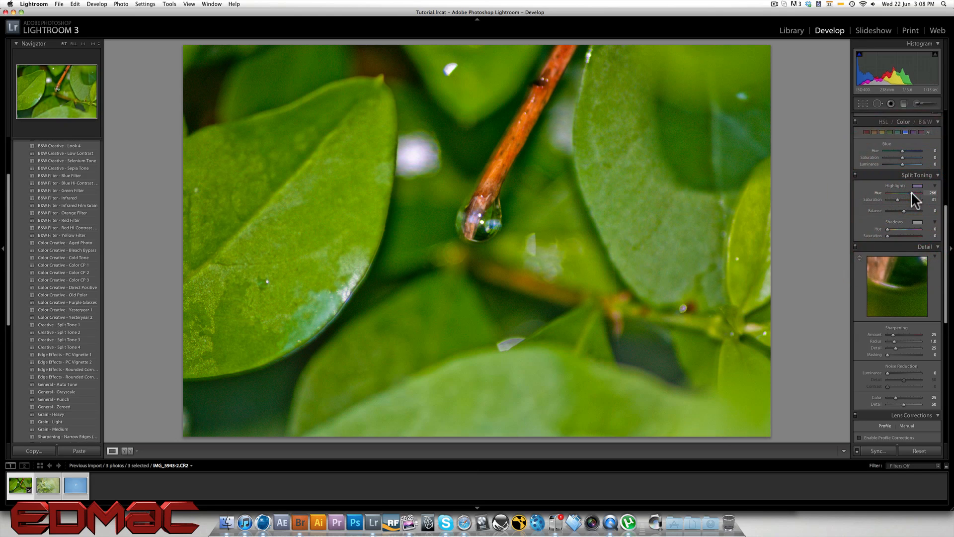
double_click(895, 193)
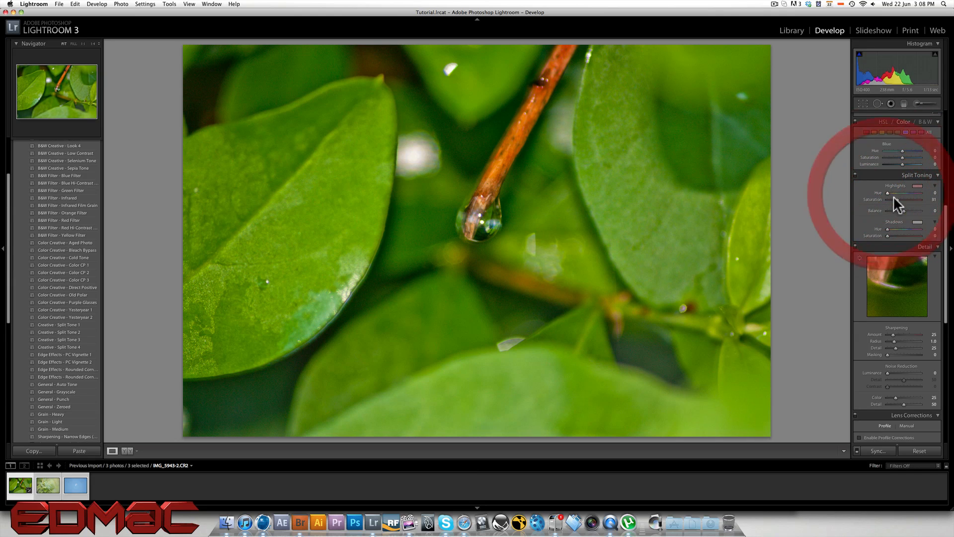
double_click(884, 199)
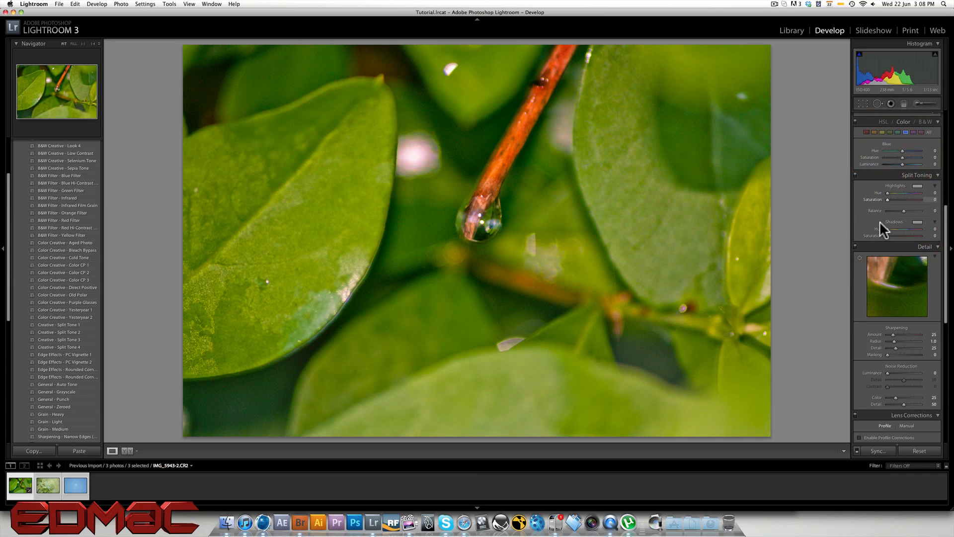
Move the Detail preview to a plain green area of the photo and set the luminance noise reduction to 57
scroll(922, 201, "down", 3)
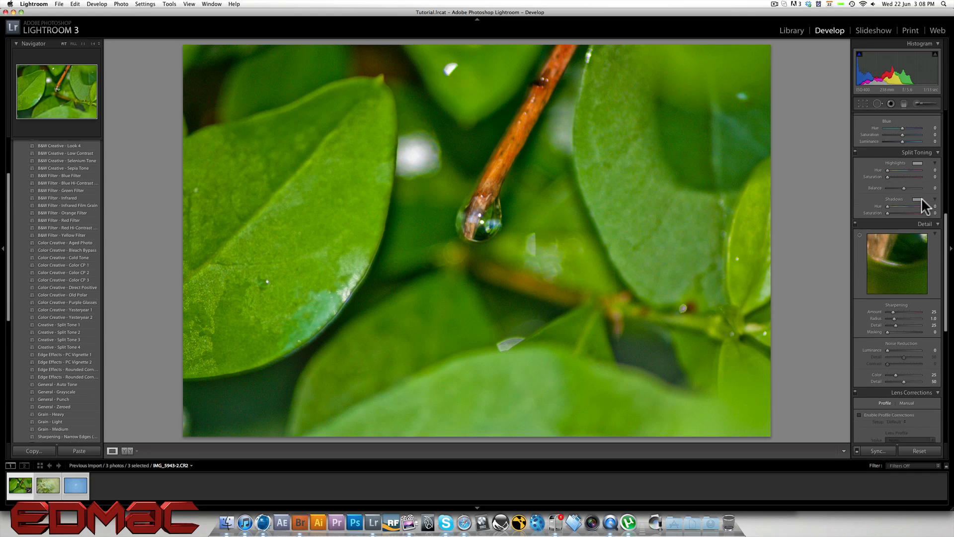
scroll(914, 206, "down", 1)
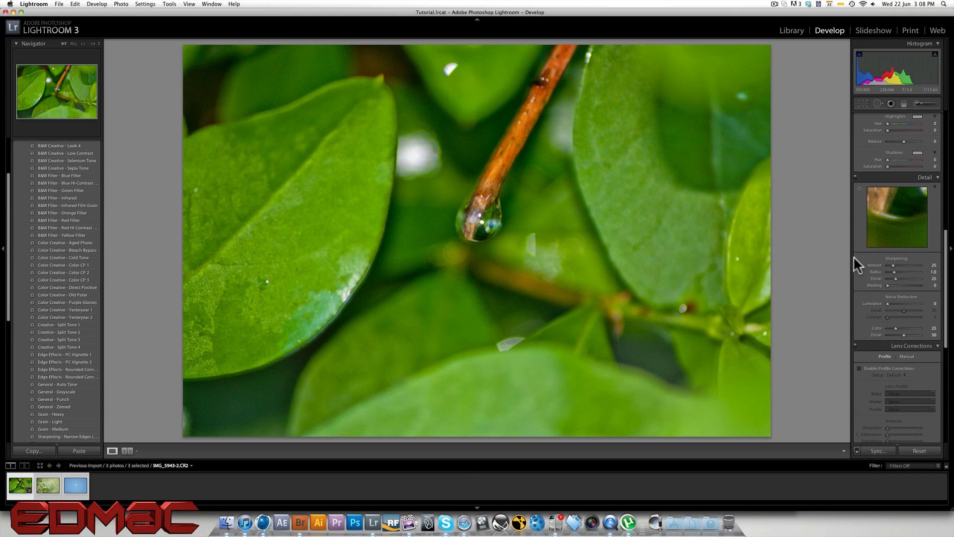
mouse_move(904, 214)
left_mouse_down()
mouse_move(903, 204)
mouse_move(909, 228)
mouse_move(881, 223)
mouse_move(899, 228)
mouse_move(893, 188)
mouse_move(897, 213)
left_mouse_up()
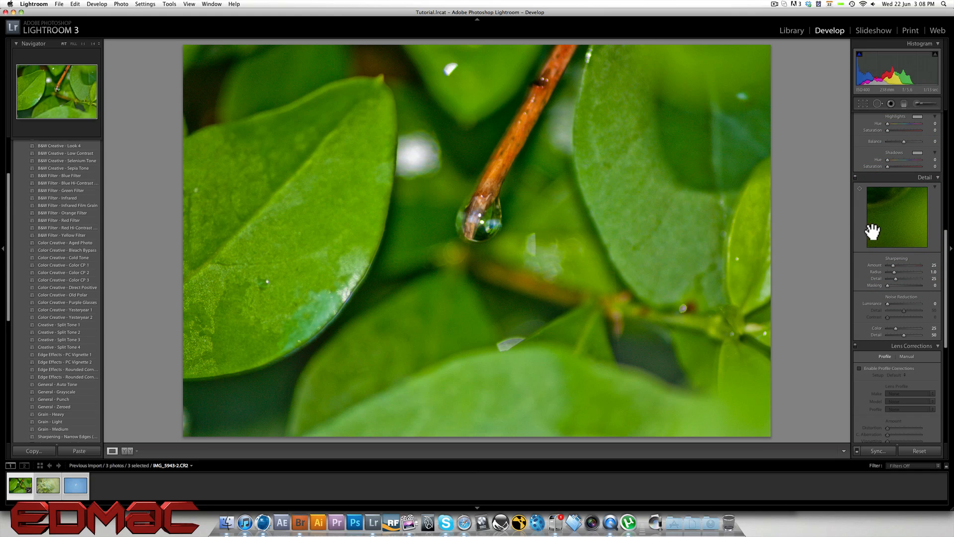
scroll(874, 232, "down", 1)
scroll(874, 231, "down", 1)
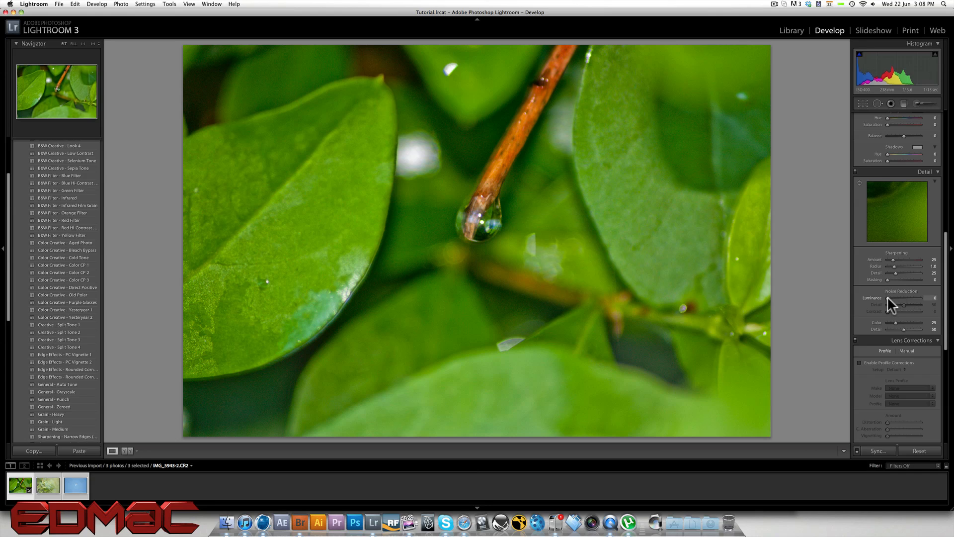
left_click_drag(888, 297, 910, 296)
left_click_drag(884, 202, 902, 218)
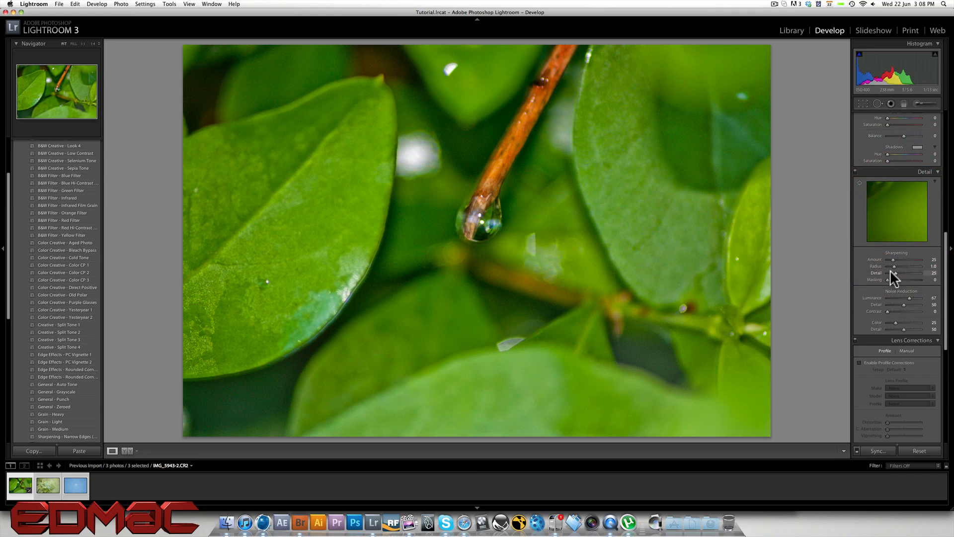
left_click(908, 297)
mouse_move(920, 297)
left_mouse_down()
mouse_move(885, 296)
mouse_move(904, 297)
left_mouse_up()
left_click_drag(906, 298, 905, 297)
Try the noise reduction contrast and return it to 0, and set color noise reduction to 23 with its detail at 50
scroll(860, 288, "down", 1)
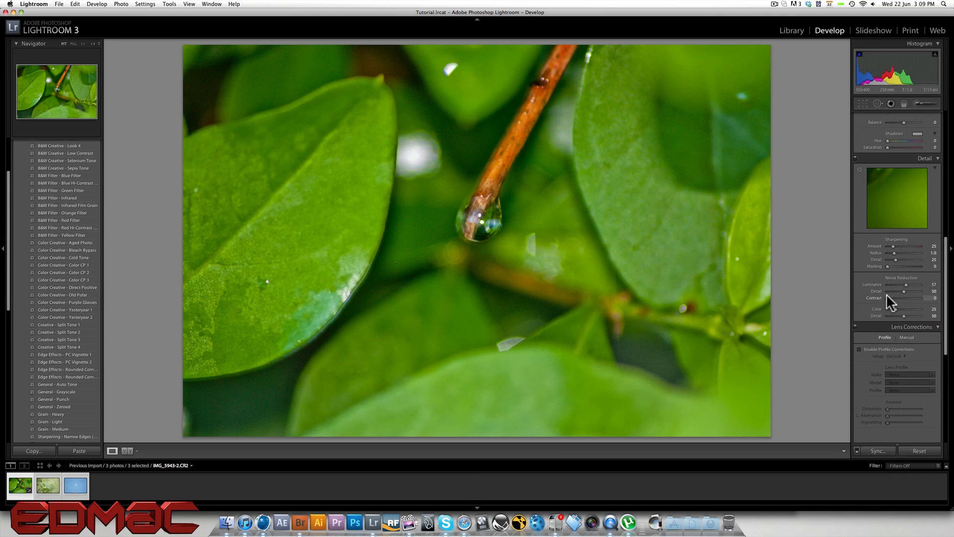
left_click_drag(915, 297, 886, 297)
scroll(905, 281, "down", 2)
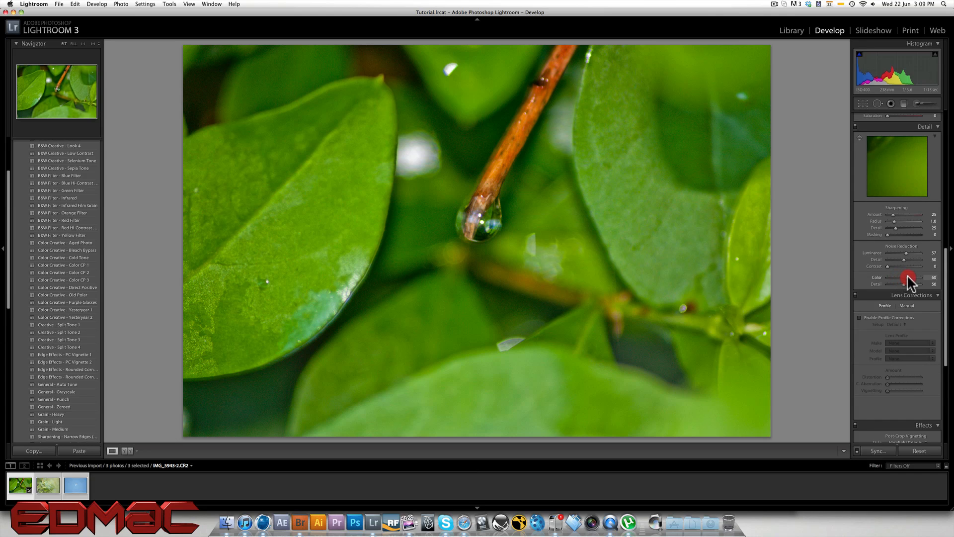
left_click_drag(897, 278, 905, 283)
left_click_drag(902, 284, 903, 283)
left_click_drag(882, 158, 889, 157)
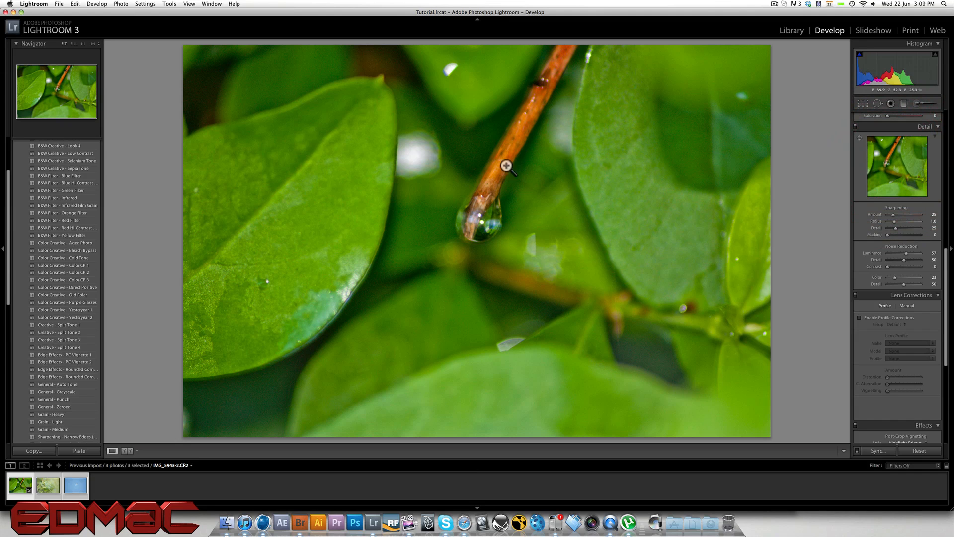
Examine the Lens Corrections, Effects and Camera Calibration settings available for the twig photo
scroll(920, 248, "down", 5)
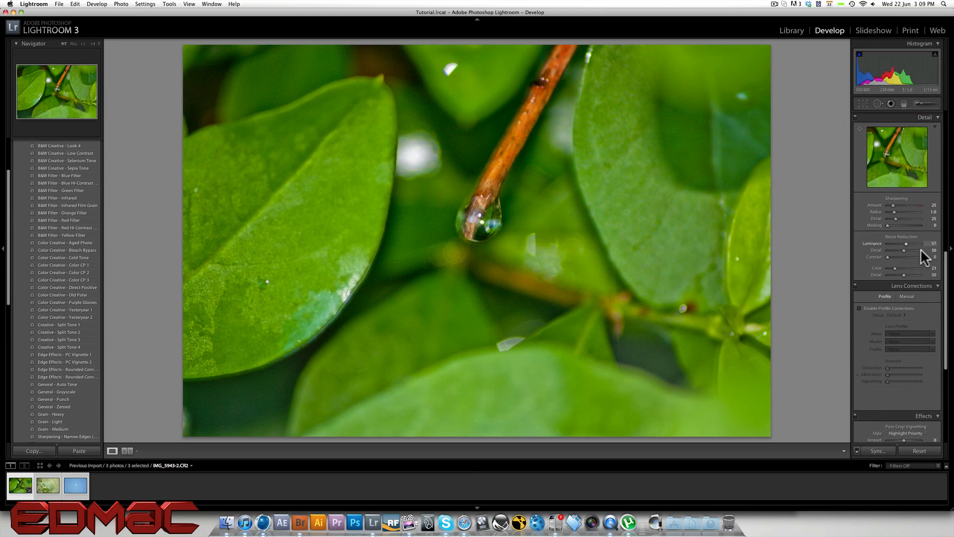
scroll(922, 257, "down", 4)
scroll(919, 250, "down", 6)
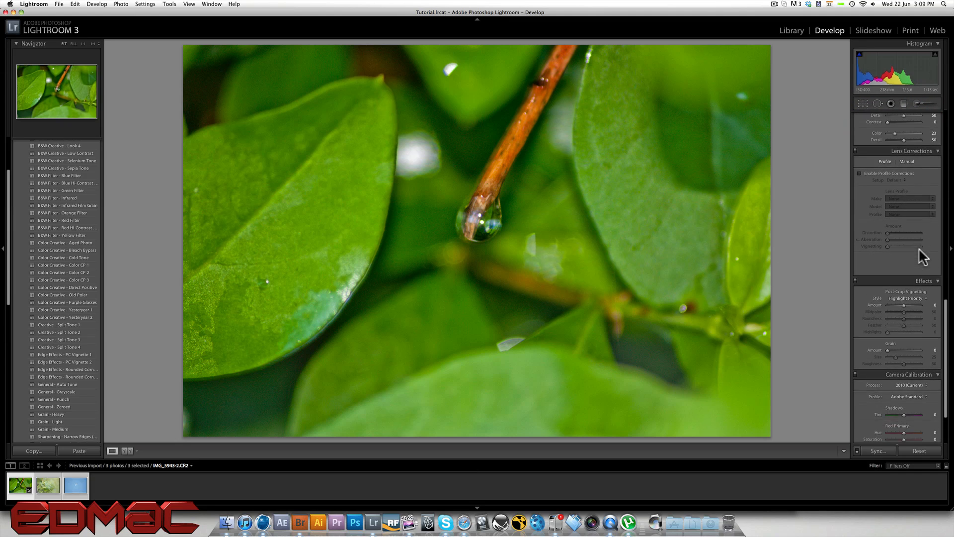
scroll(919, 256, "down", 1)
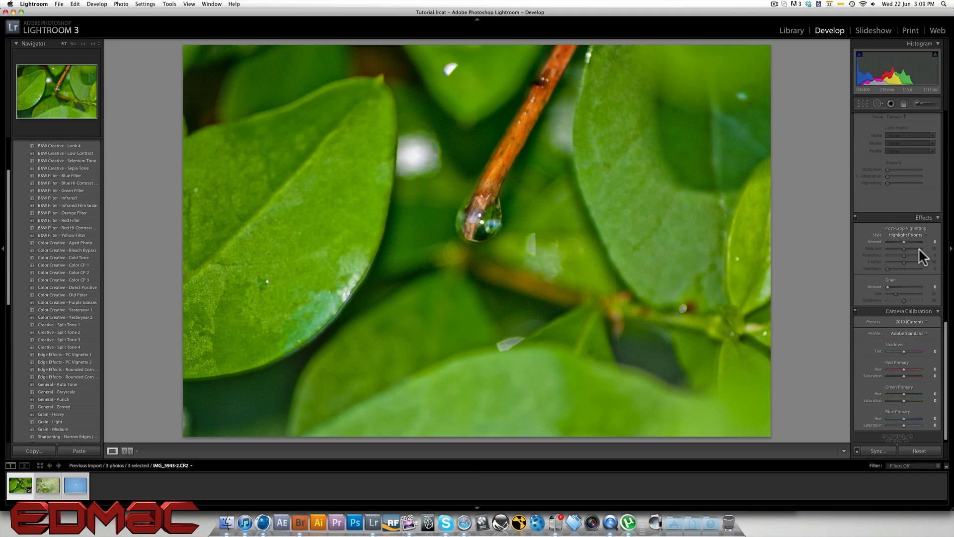
scroll(914, 154, "up", 5)
scroll(908, 159, "up", 1)
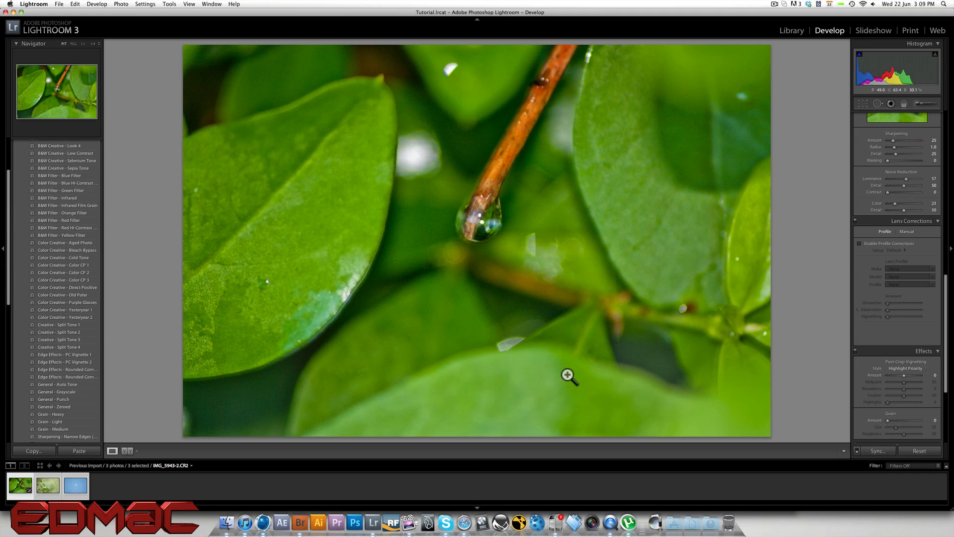
scroll(895, 218, "down", 6)
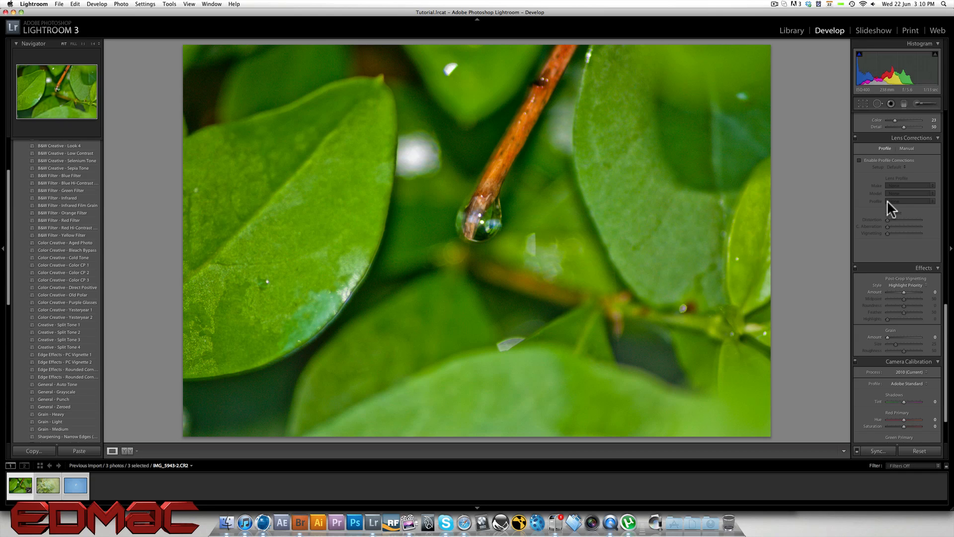
Add a dark post-crop vignette to the twig photo with amount -70, midpoint 72, roundness -43 and feather 100
scroll(888, 202, "down", 3)
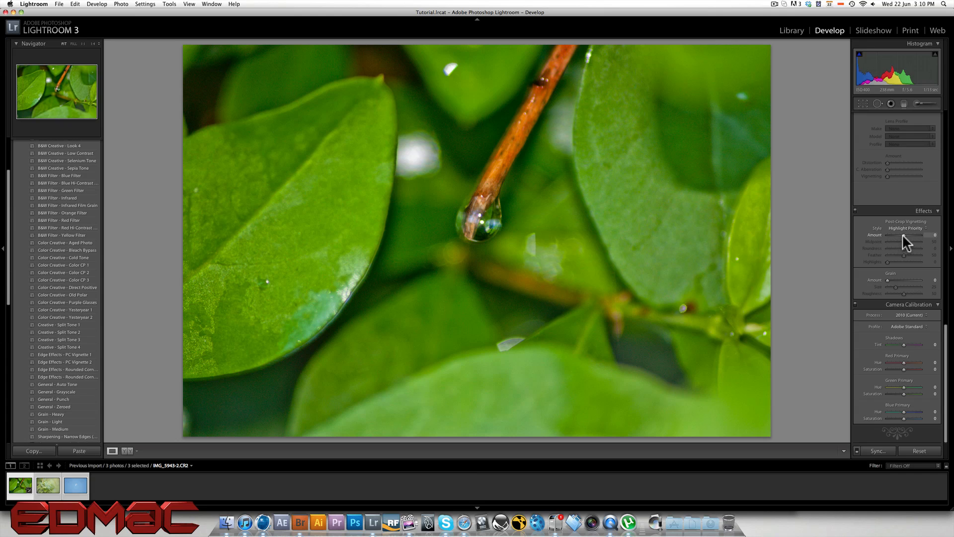
mouse_move(903, 235)
left_mouse_down()
mouse_move(920, 235)
mouse_move(891, 235)
left_mouse_up()
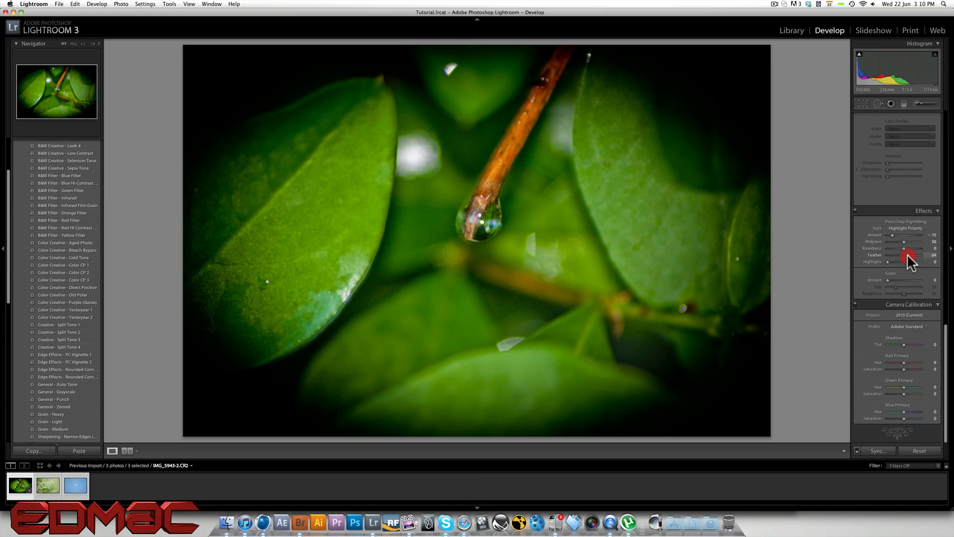
mouse_move(908, 254)
left_mouse_down()
mouse_move(920, 255)
mouse_move(887, 249)
mouse_move(909, 243)
left_mouse_up()
left_click(903, 242)
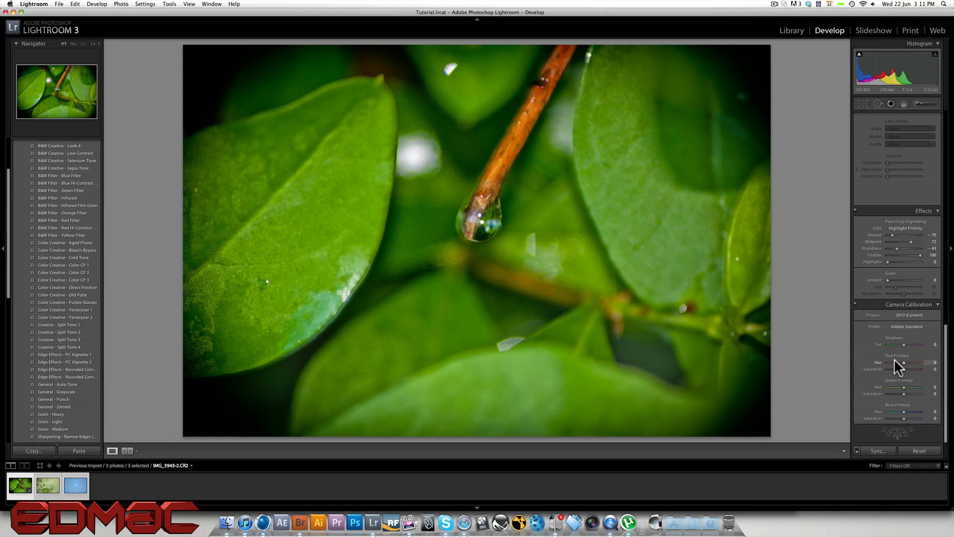
Return to the Basic adjustments, view the leaf and moon photos in turn, and reselect the twig photo
scroll(895, 361, "up", 2)
scroll(894, 359, "down", 2)
scroll(884, 351, "up", 10)
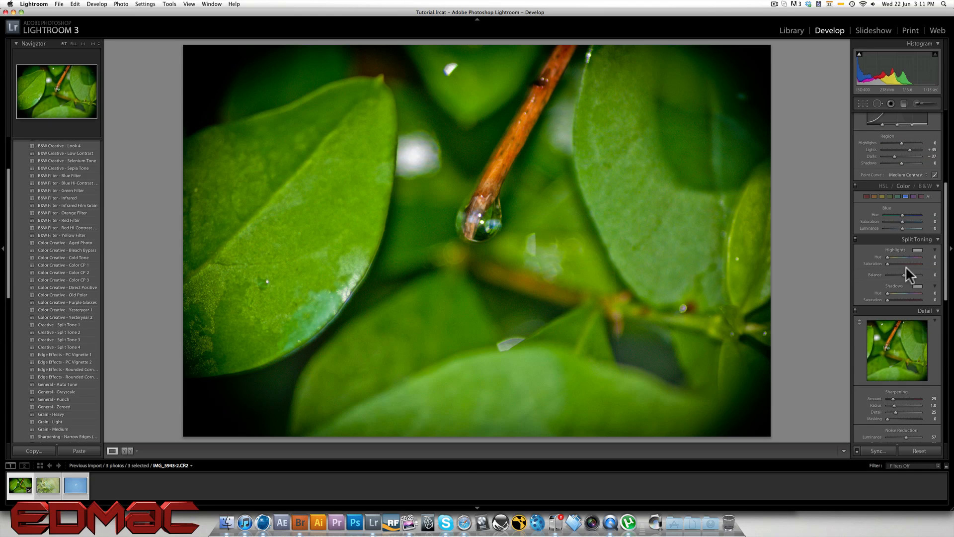
scroll(906, 267, "up", 5)
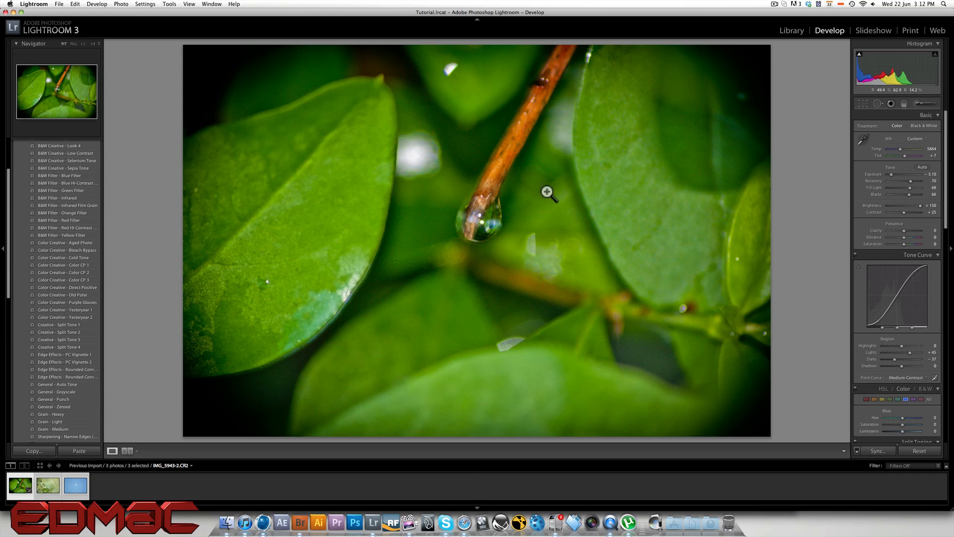
left_click(45, 484)
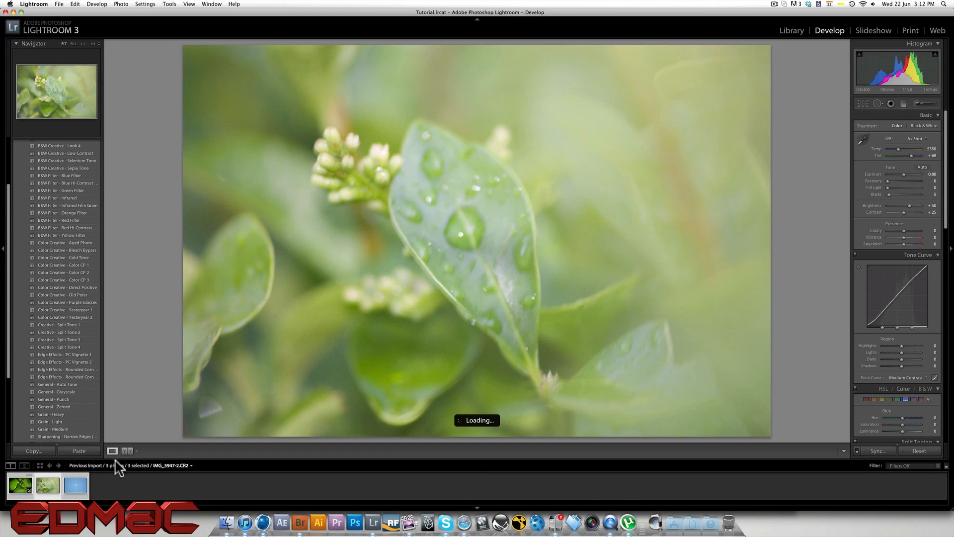
left_click(70, 483)
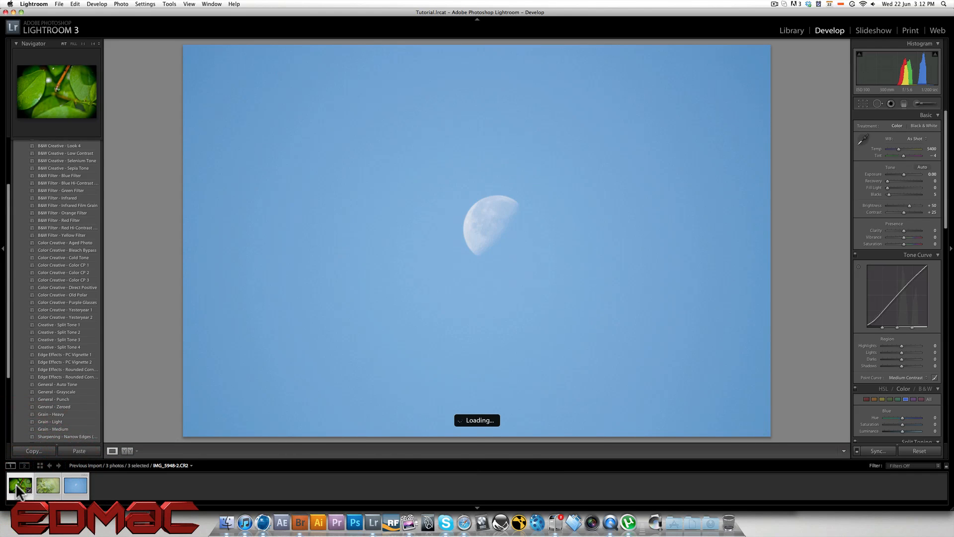
left_click(16, 483)
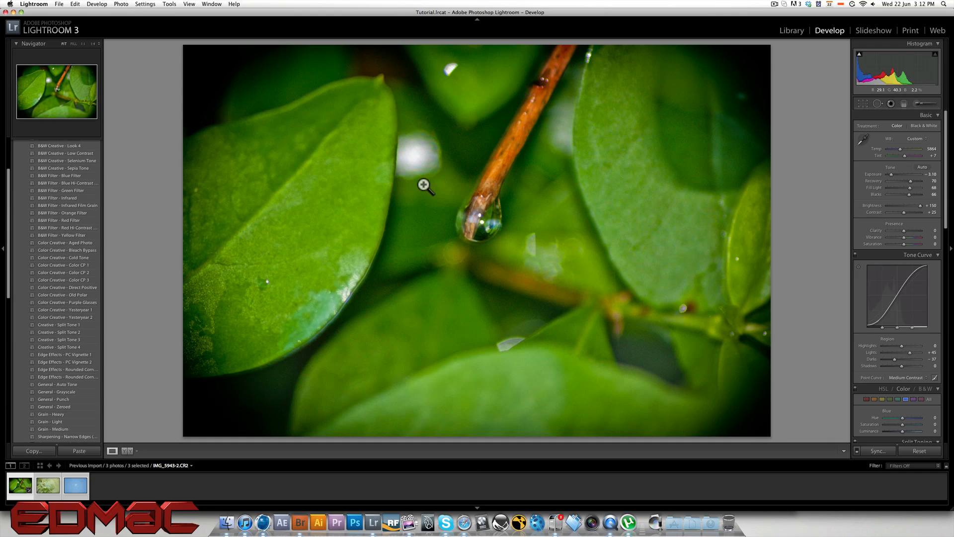
Open the export settings for the three selected photos and enlarge the dialog to show its sections
left_click(57, 4)
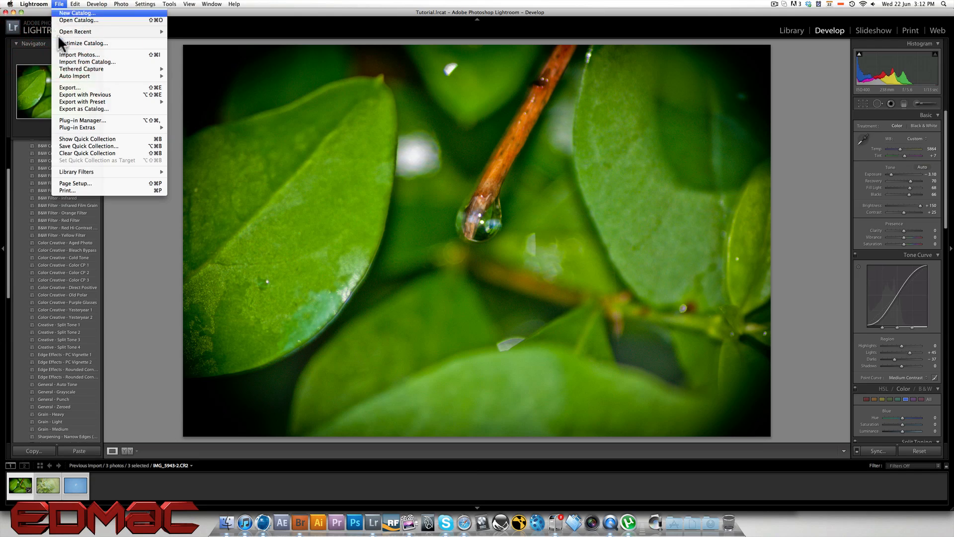
left_click(124, 88)
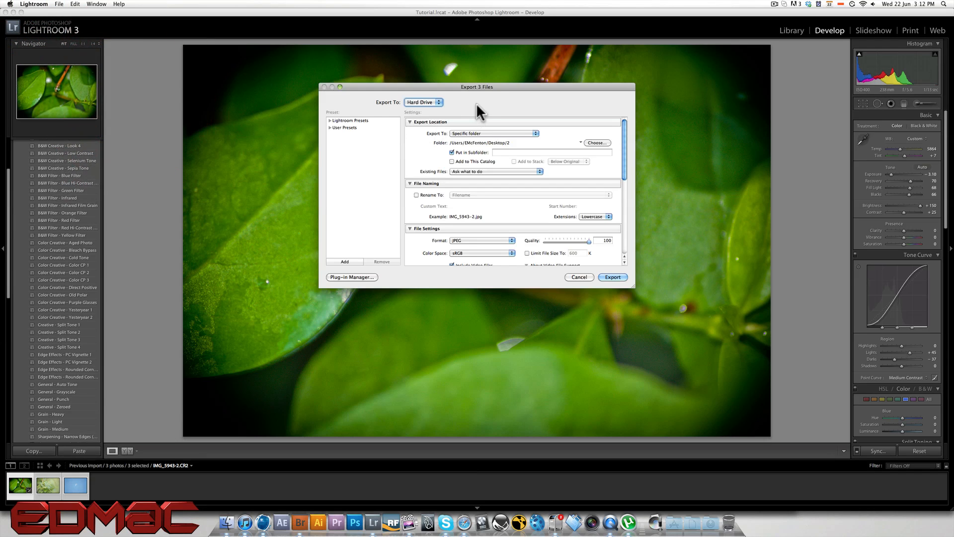
left_click_drag(633, 286, 676, 438)
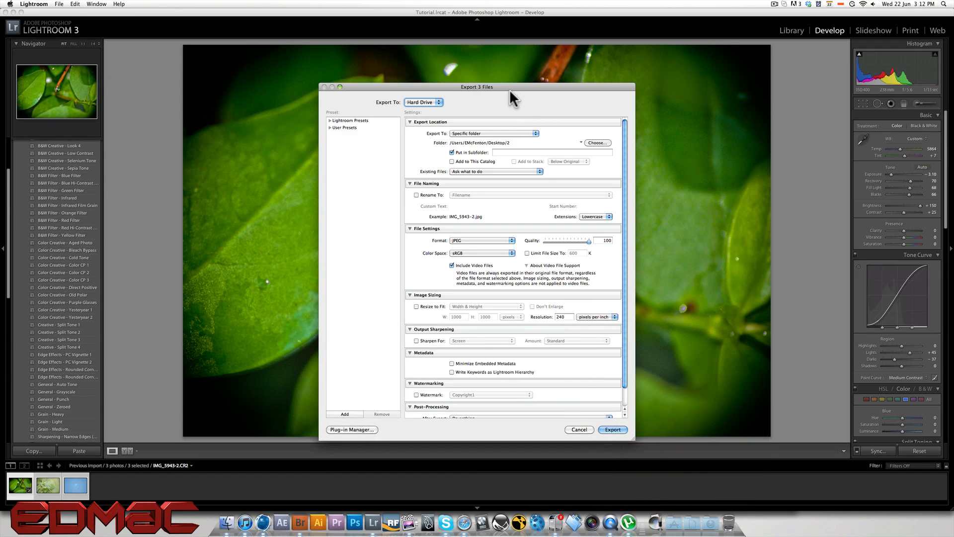
left_click_drag(507, 87, 505, 51)
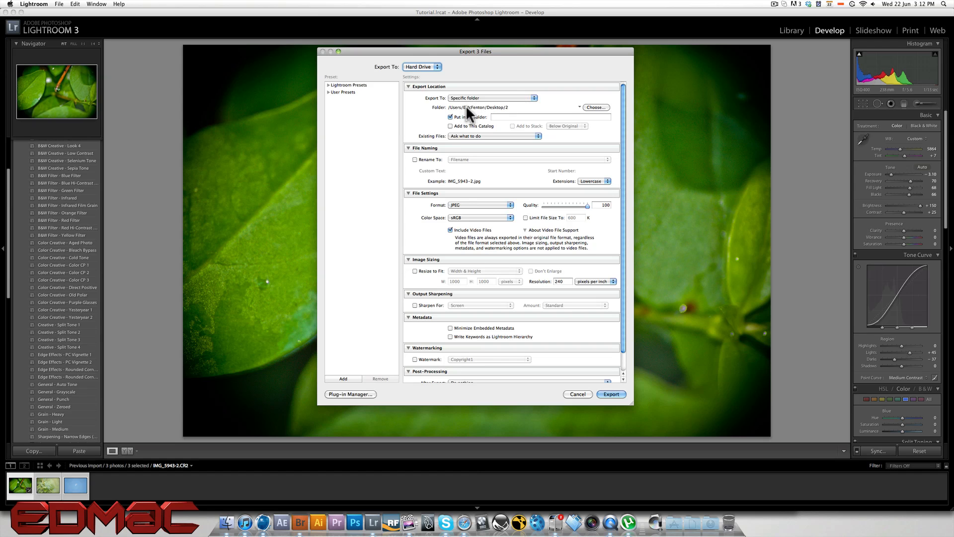
Check the export destination folder and the file renaming templates, leaving renaming turned off
left_click(596, 107)
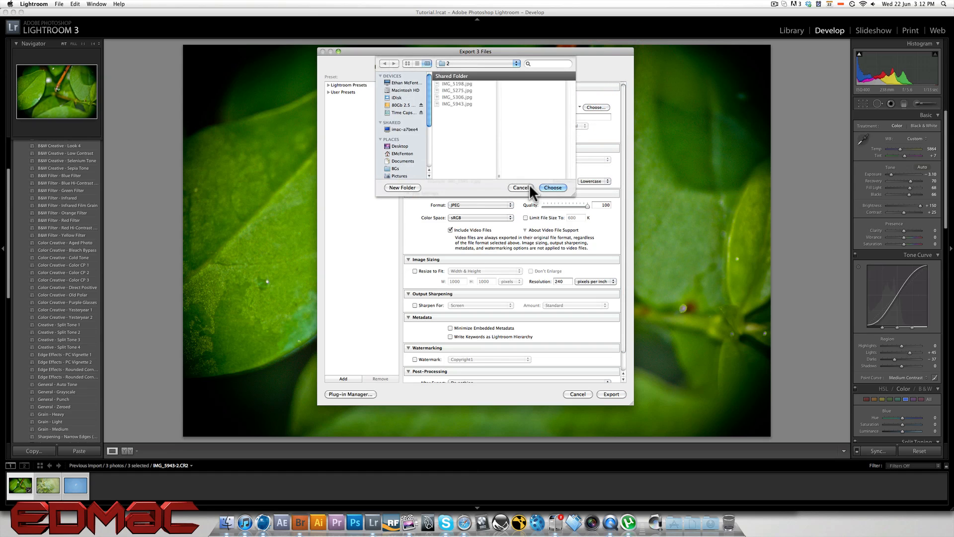
left_click(530, 186)
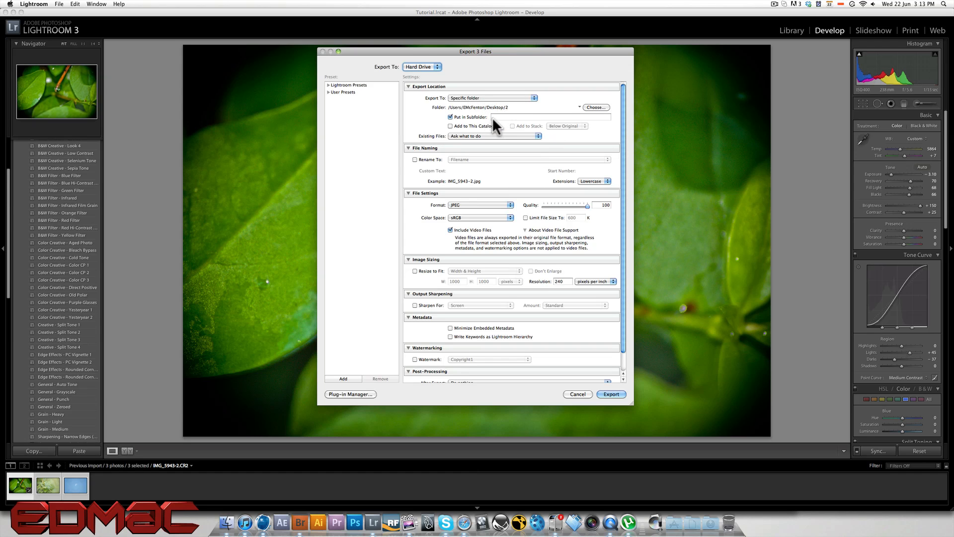
left_click(429, 158)
left_click(472, 160)
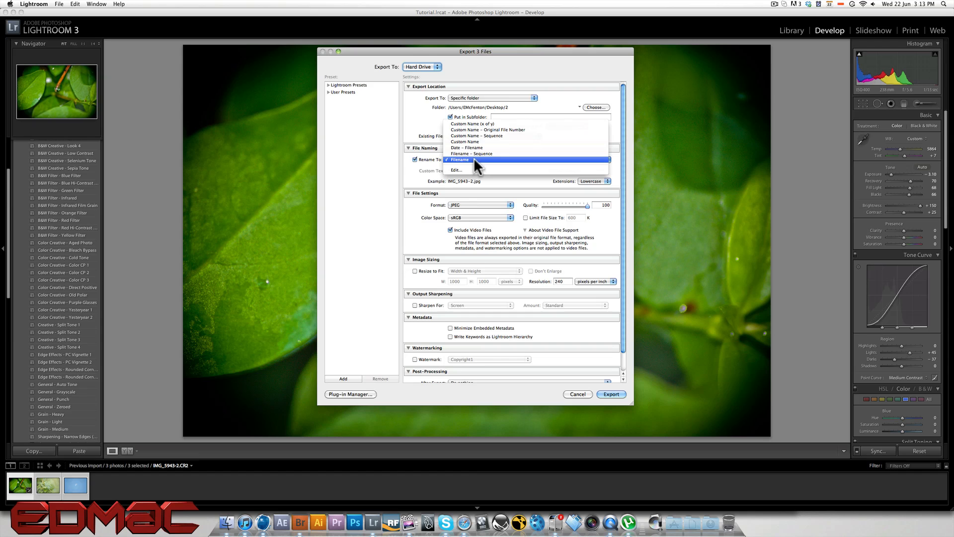
left_click(473, 157)
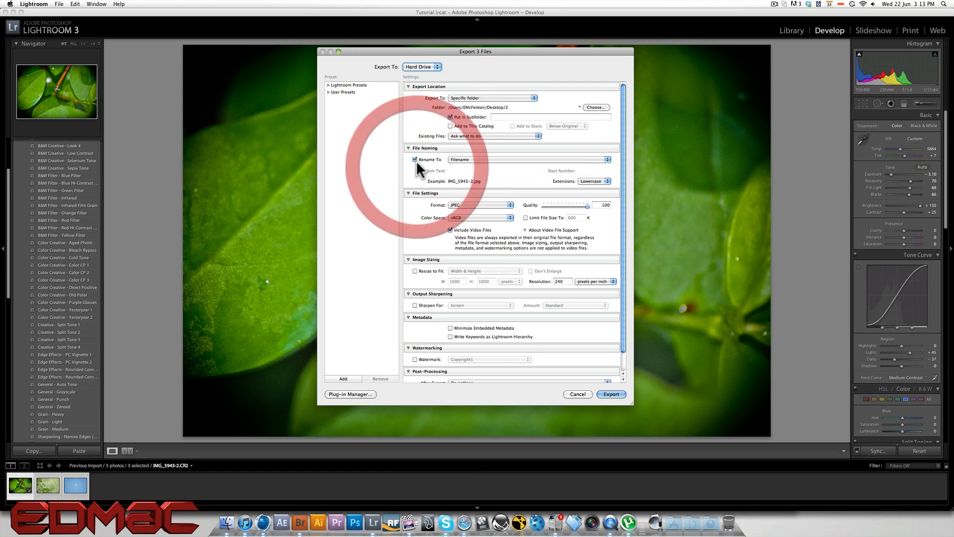
left_click(415, 159)
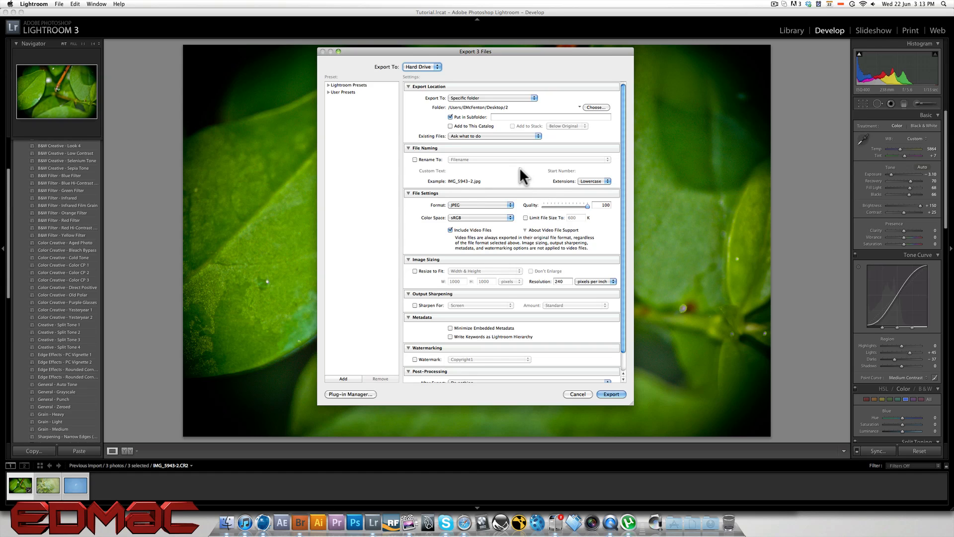
Choose JPEG as the export format and review the image sizing, output sharpening, metadata and post-processing options
left_click(476, 206)
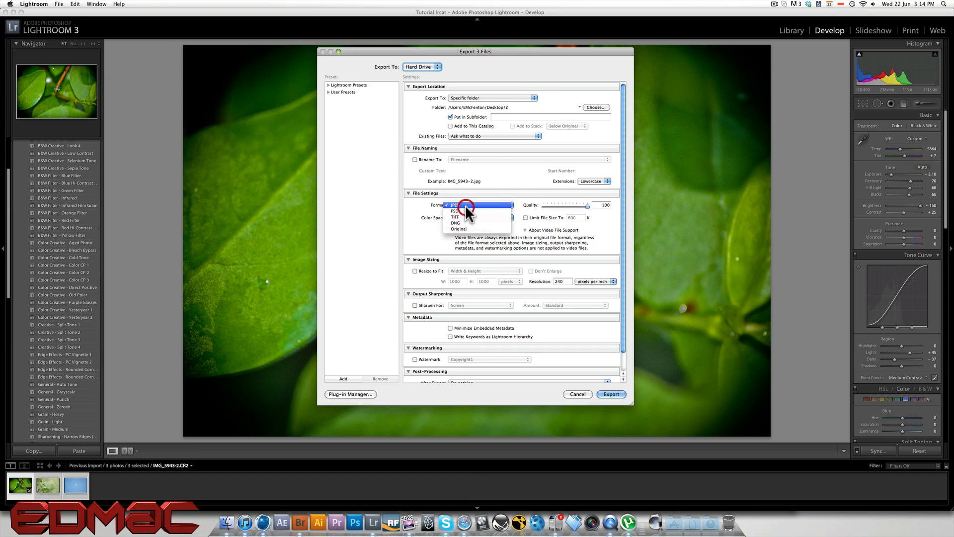
left_click(465, 205)
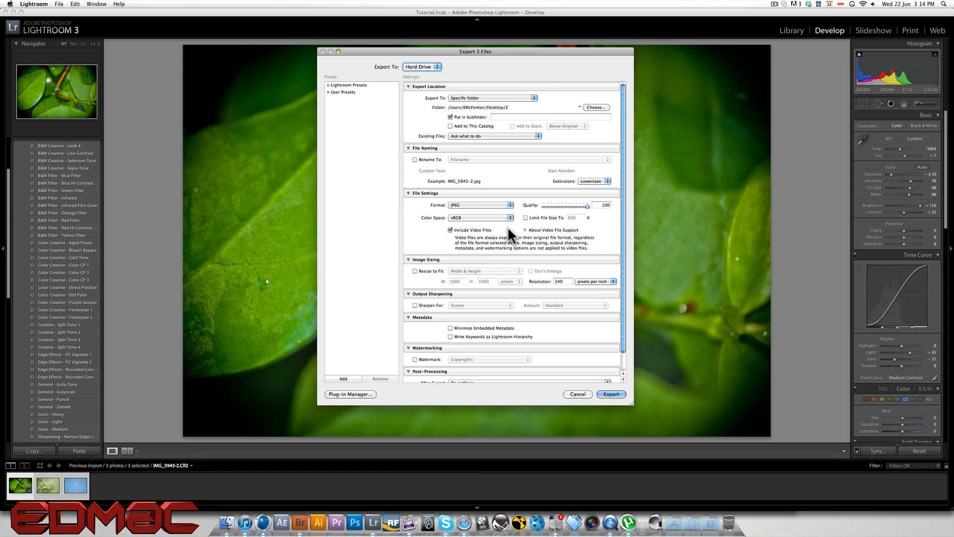
scroll(508, 226, "down", 2)
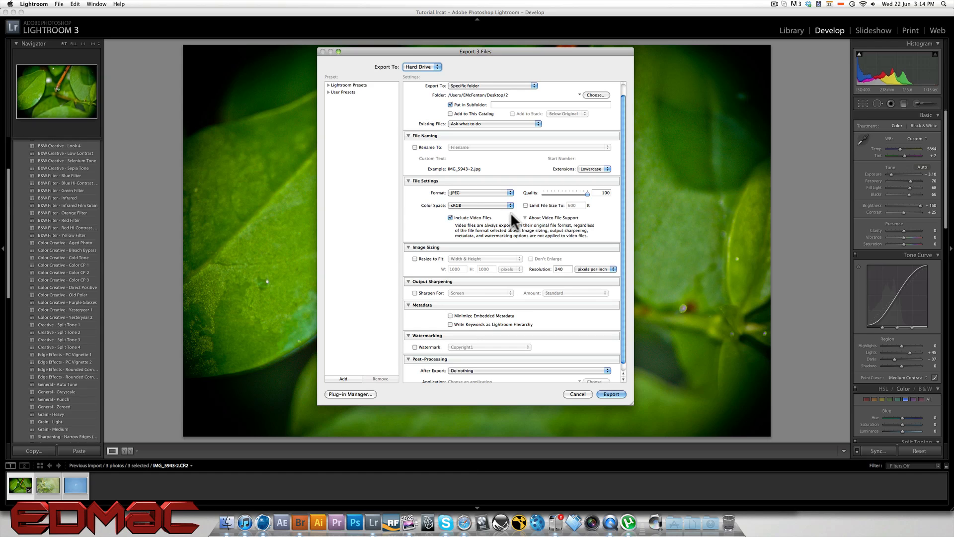
scroll(511, 213, "down", 1)
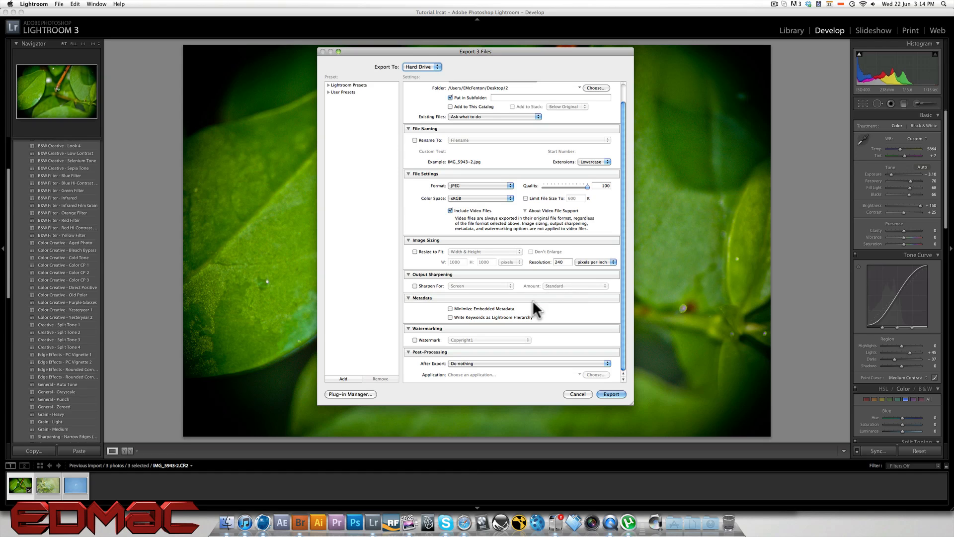
left_click(621, 296)
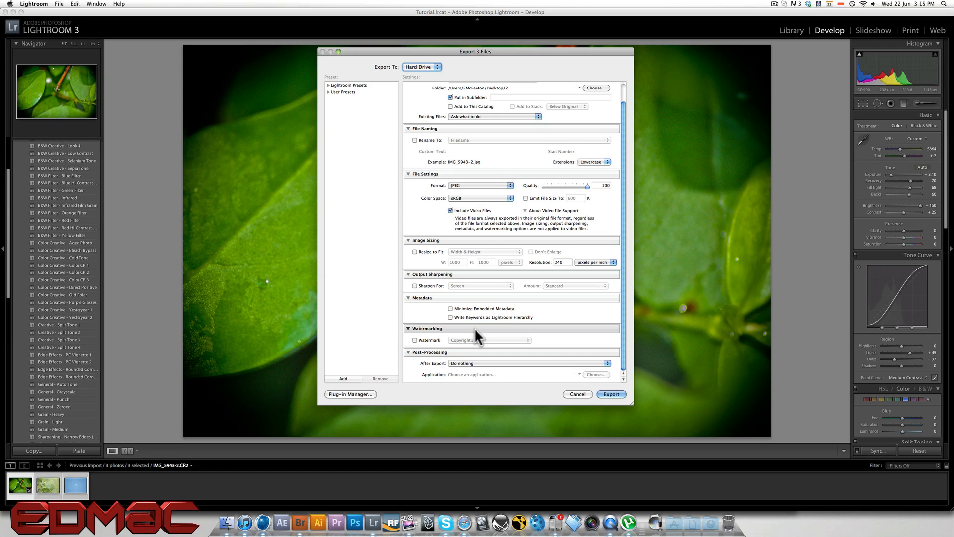
Try enabling the Copyright1 watermark for the export and turn it back off
scroll(474, 327, "up", 2)
scroll(474, 328, "down", 2)
left_click(415, 340)
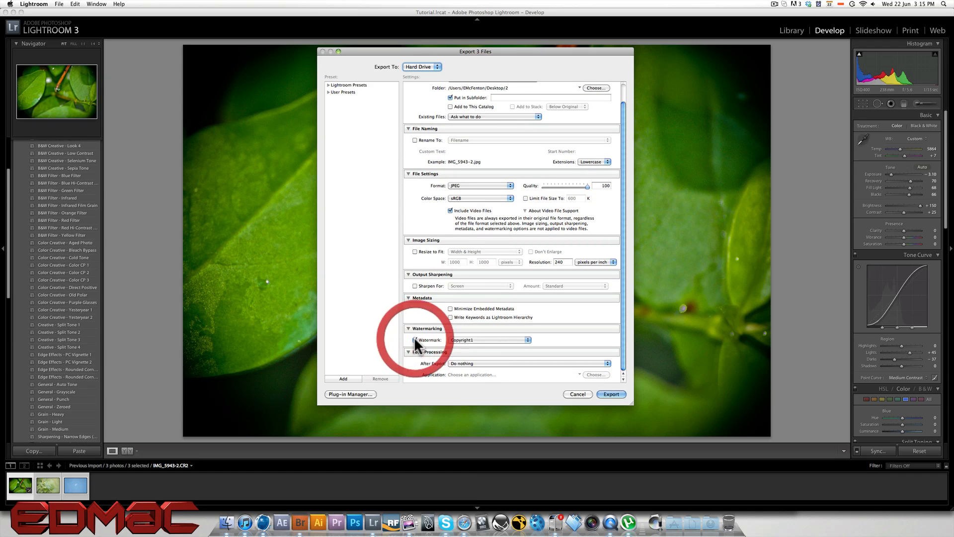
left_click(415, 340)
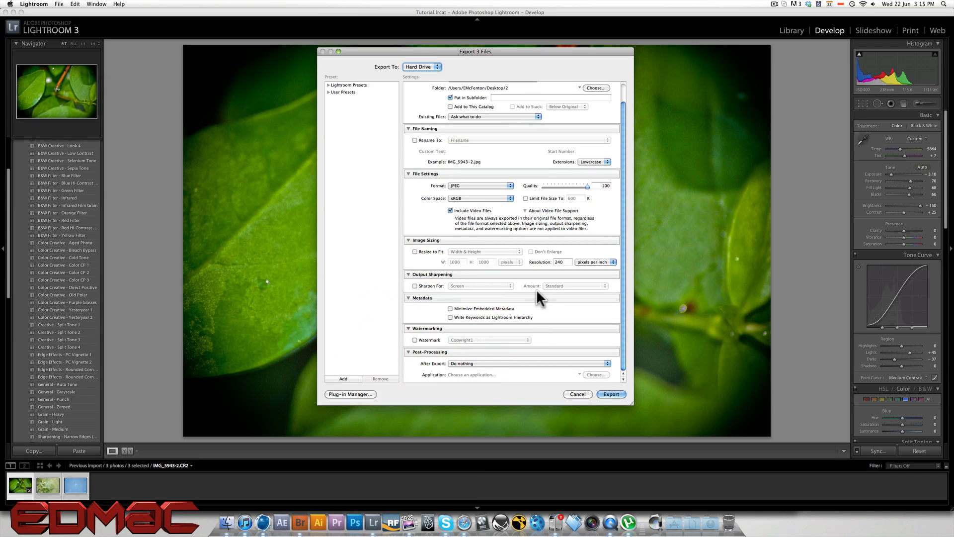
Export the three photos as sRGB JPEG files at quality 100 to the chosen desktop folder
scroll(535, 288, "up", 3)
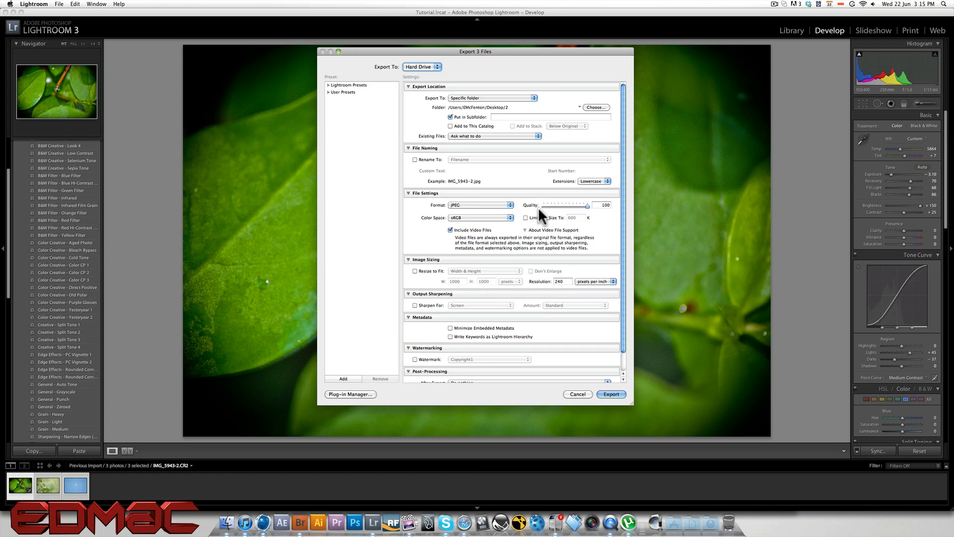
left_click(616, 394)
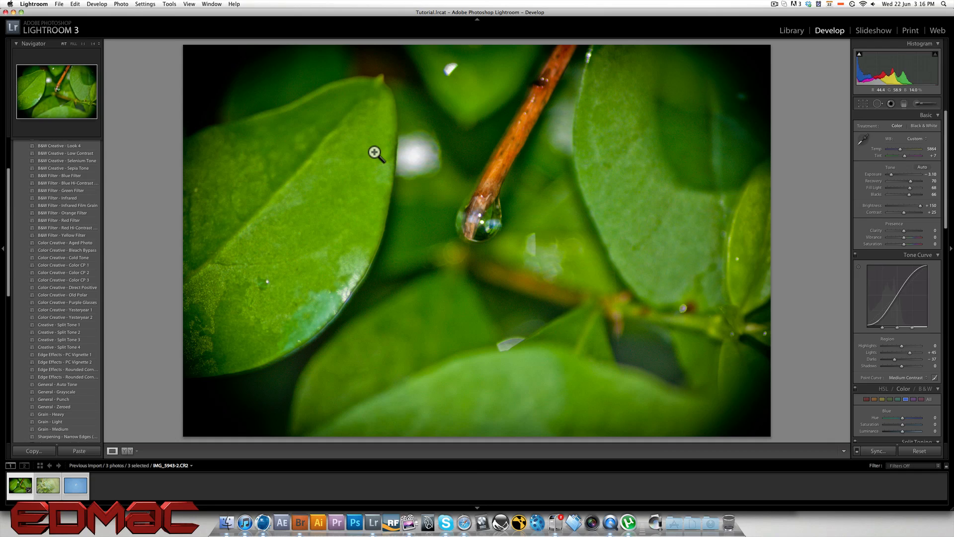
Examine the water drop on the twig up close and review the adjustments in the Develop sections
left_click(479, 198)
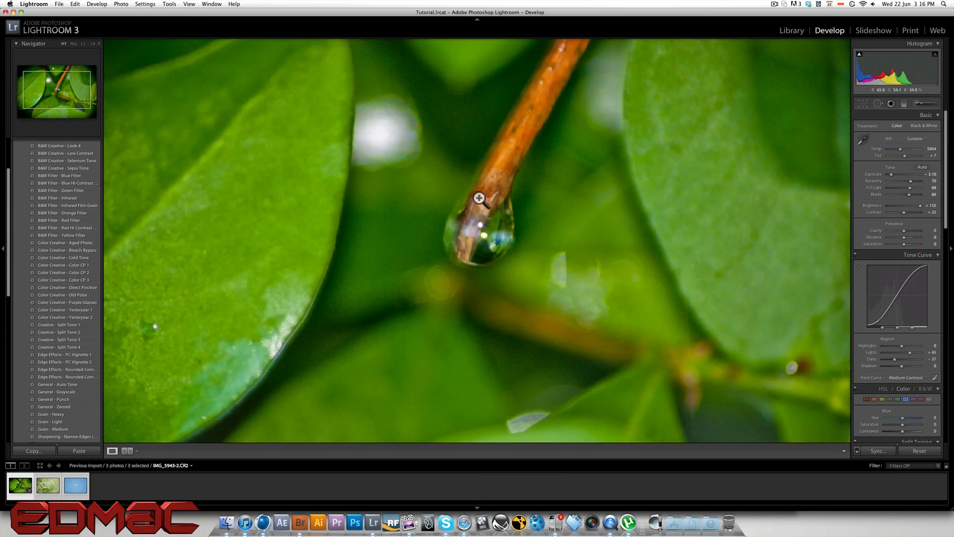
left_click(478, 198)
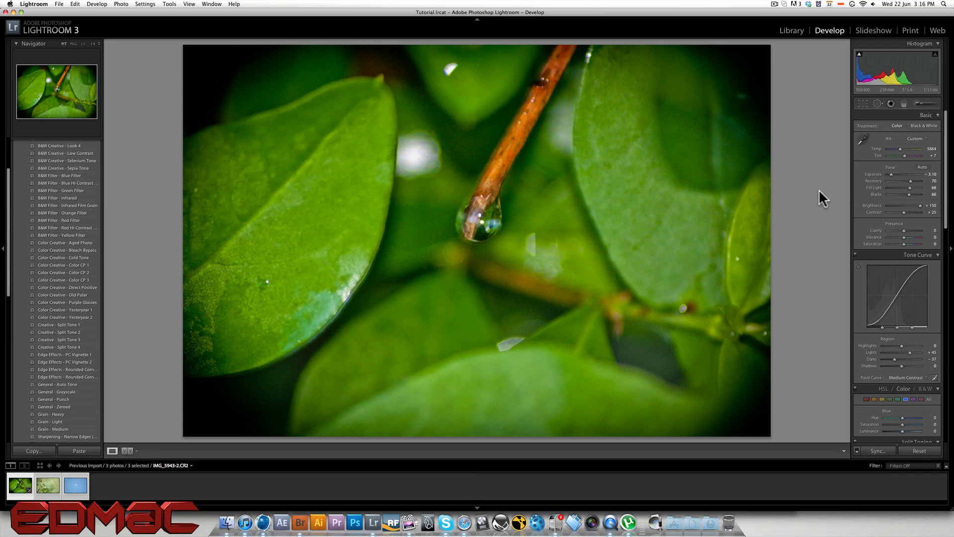
scroll(861, 204, "down", 5)
scroll(860, 204, "down", 5)
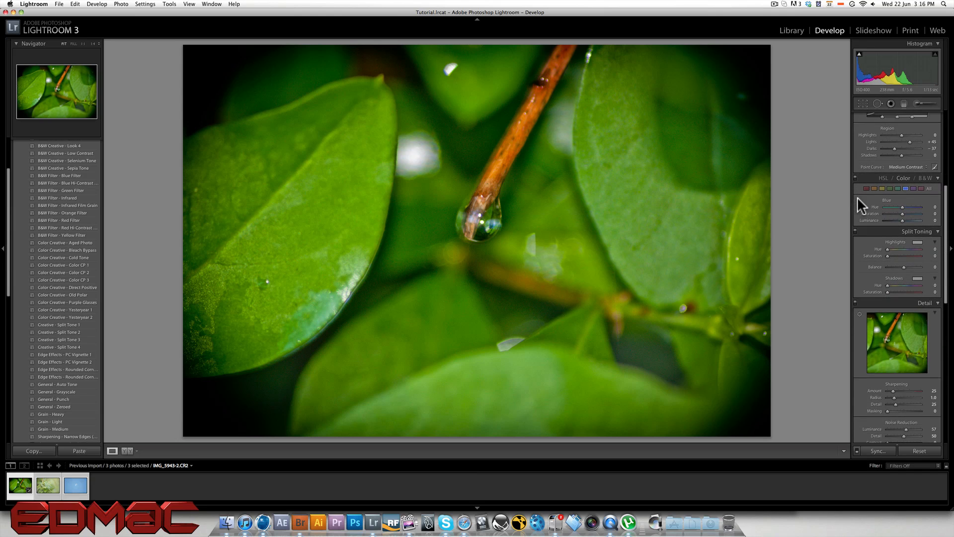
scroll(860, 204, "down", 5)
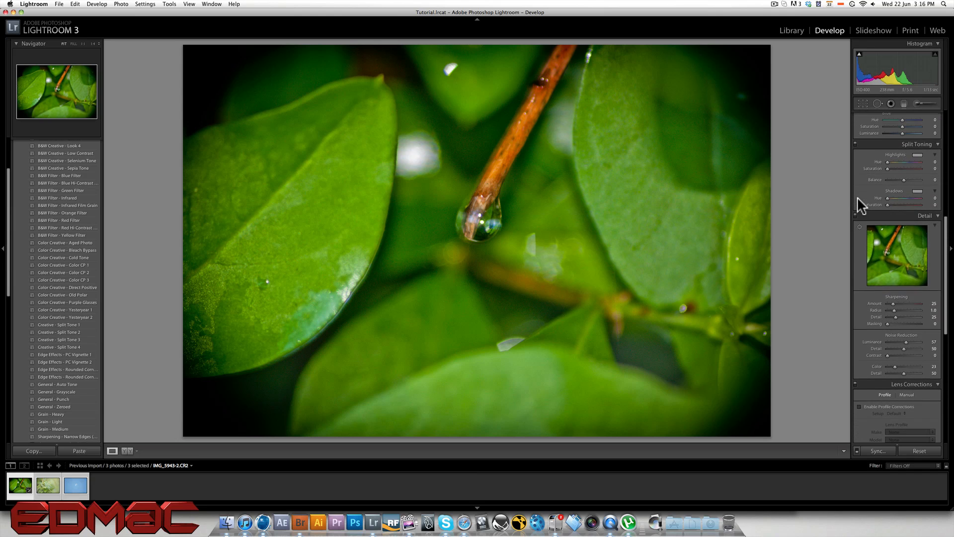
scroll(862, 204, "down", 7)
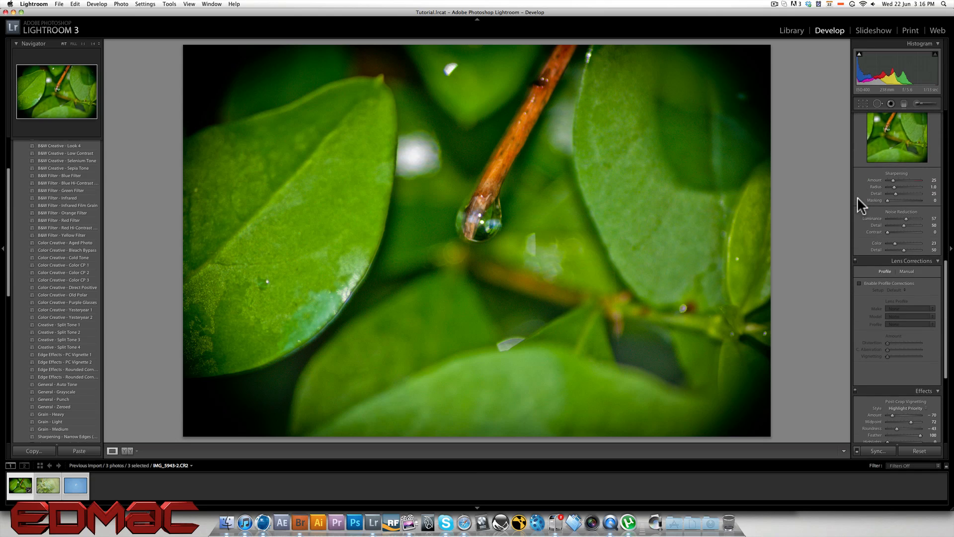
scroll(862, 205, "down", 2)
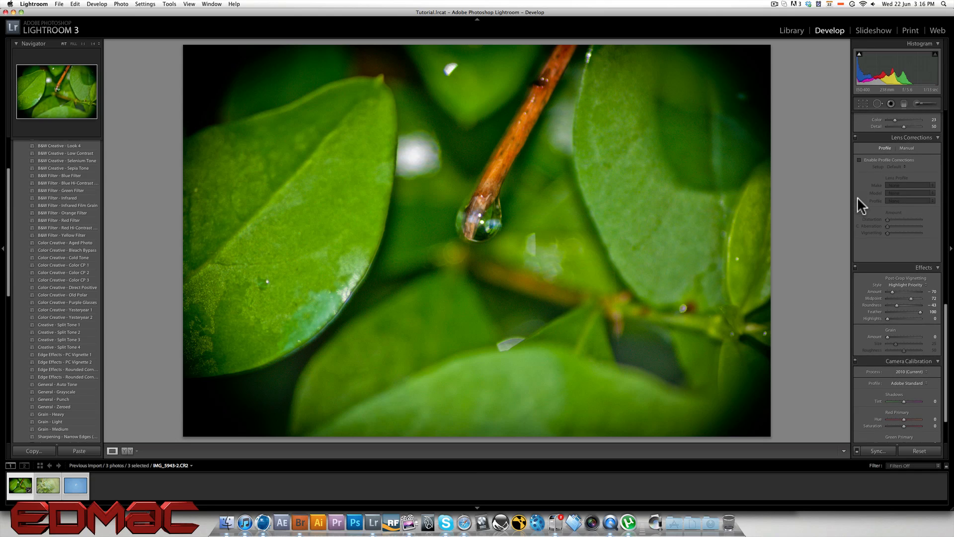
scroll(862, 205, "up", 2)
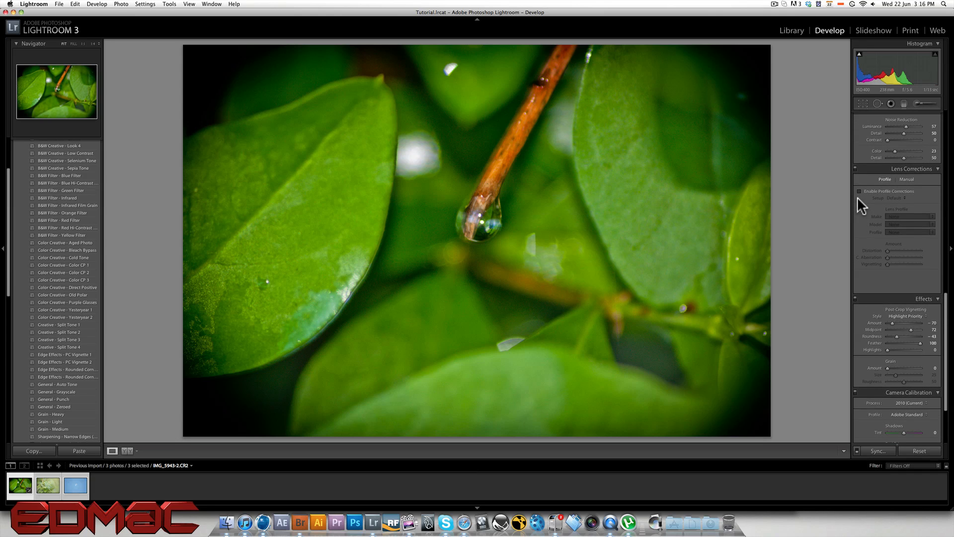
scroll(862, 205, "down", 4)
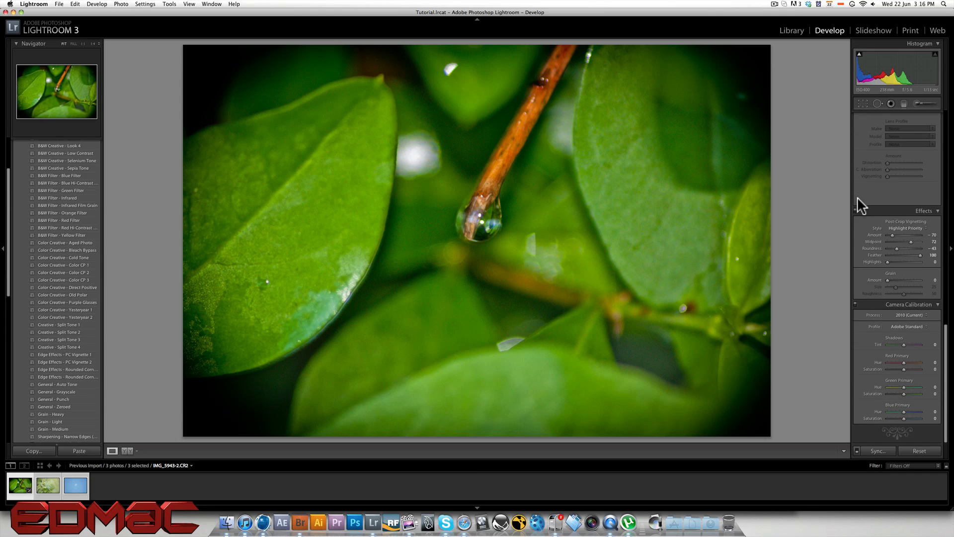
scroll(862, 204, "up", 8)
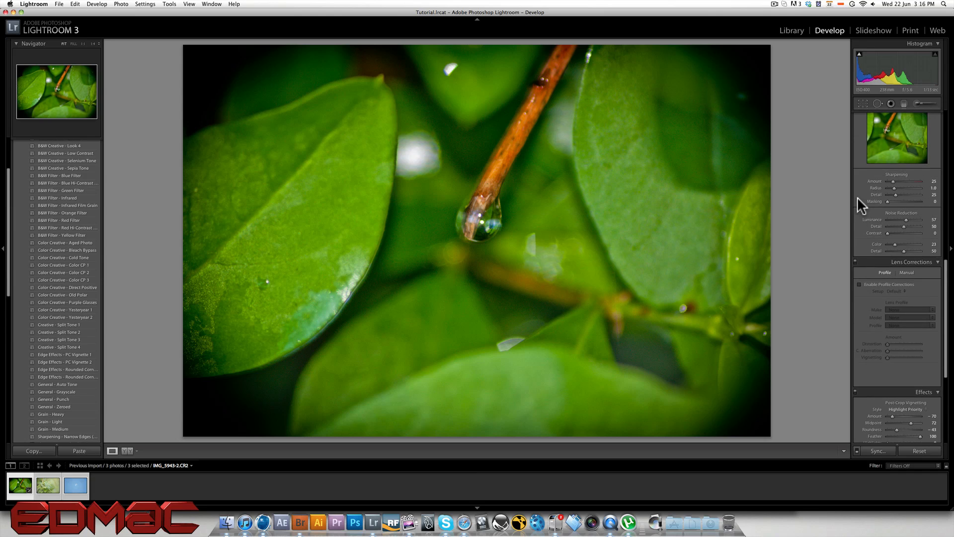
Apply the Color Creative - Aged Photo preset to the twig photo and cool its white balance temperature to 2455
scroll(861, 205, "up", 8)
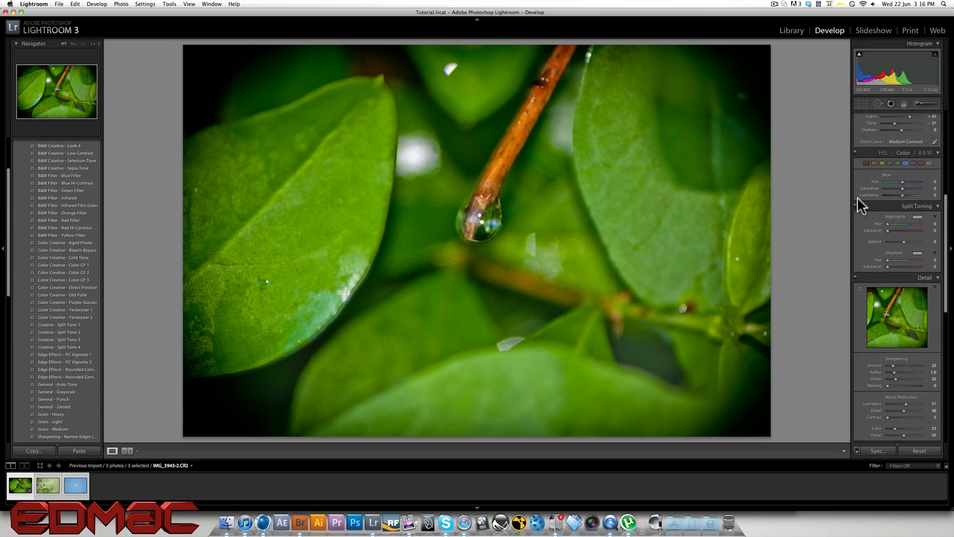
scroll(861, 205, "up", 10)
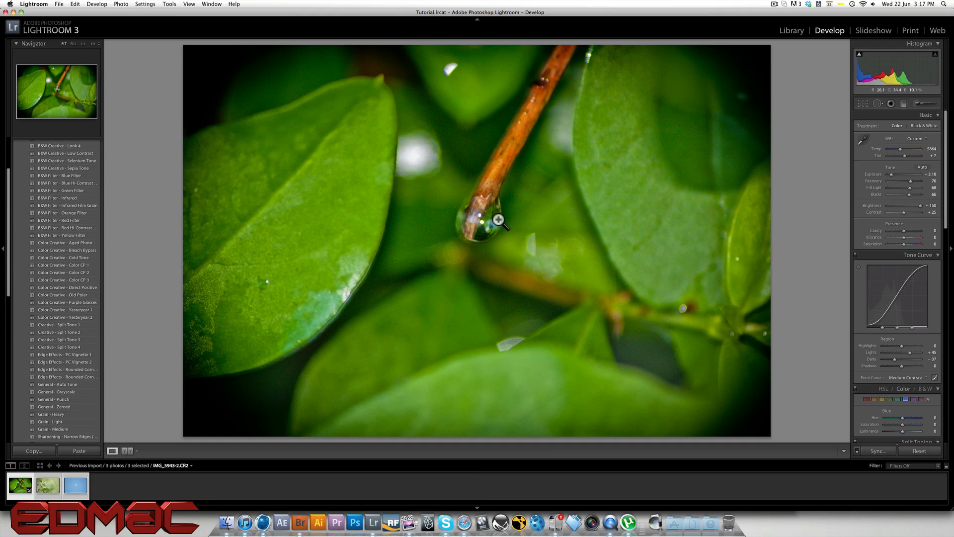
scroll(64, 221, "up", 2)
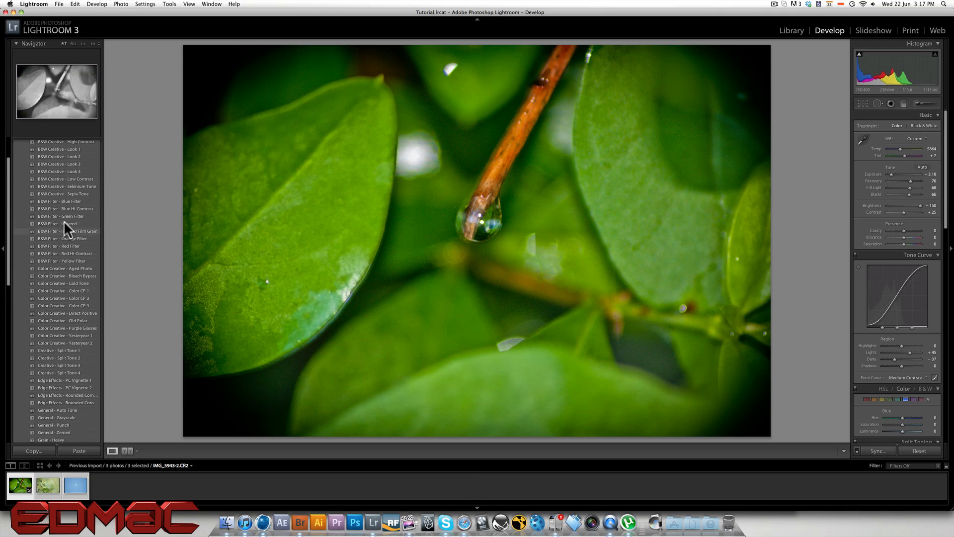
scroll(63, 220, "up", 3)
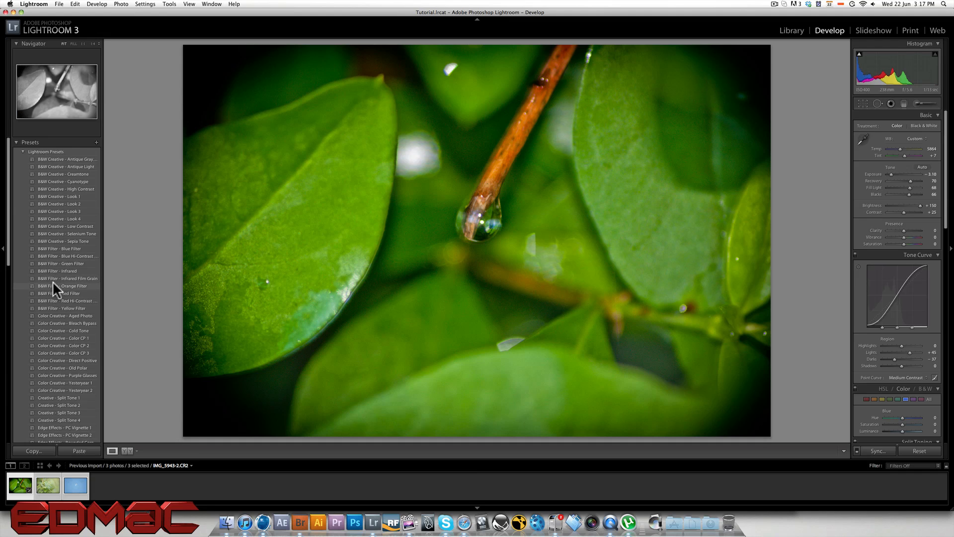
scroll(53, 282, "down", 3)
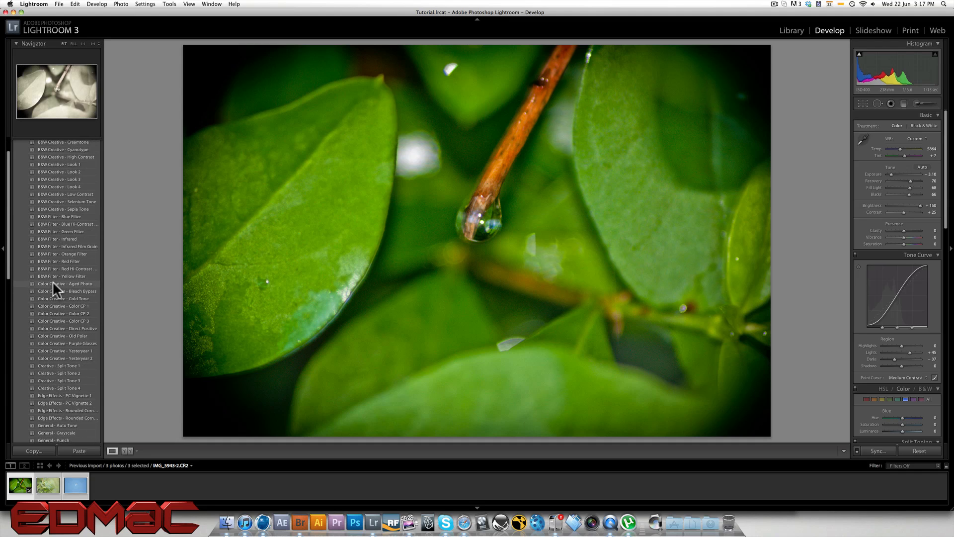
left_click(52, 283)
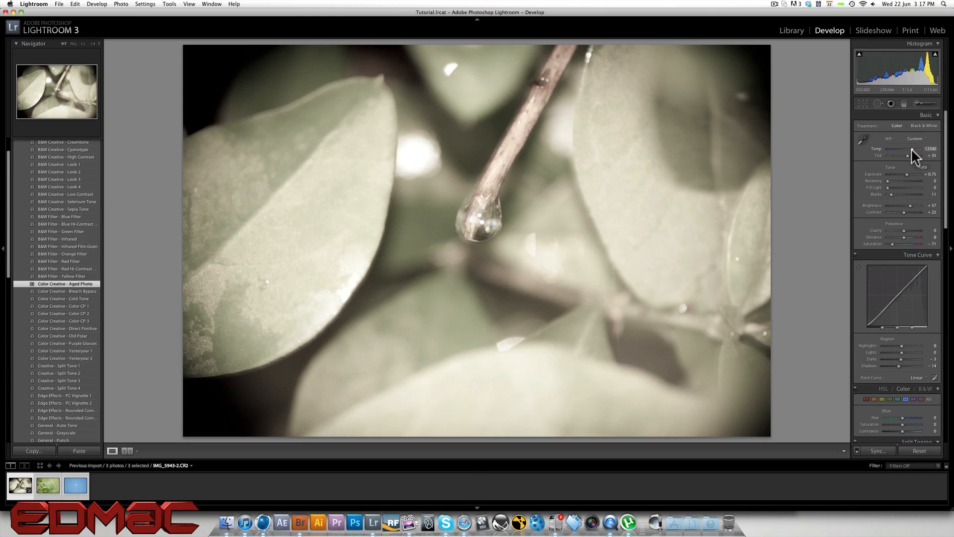
left_click_drag(912, 149, 889, 148)
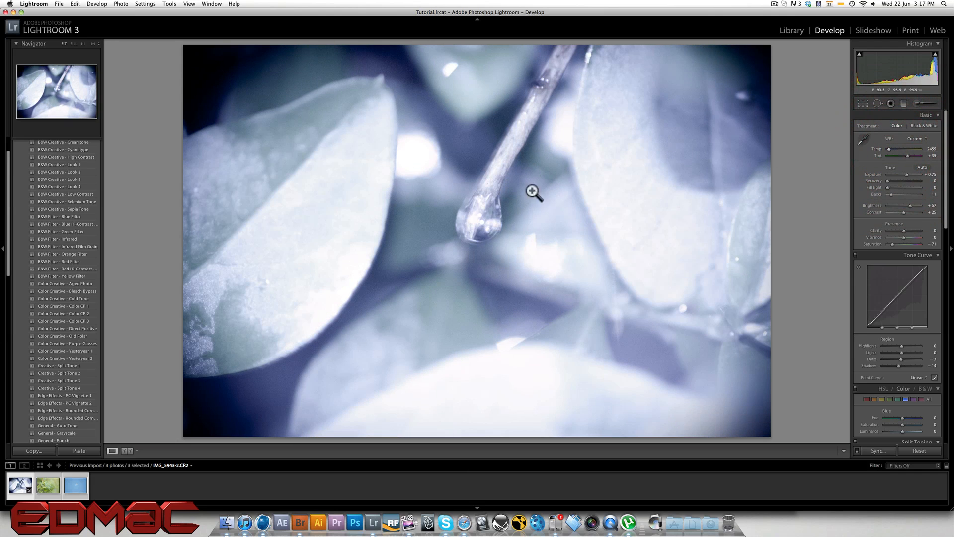
Review the twig photo's adjustment settings from Basic and Tone Curve through Split Toning, Detail, Lens Corrections and Effects
scroll(907, 213, "down", 5)
scroll(903, 234, "up", 5)
scroll(885, 203, "down", 5)
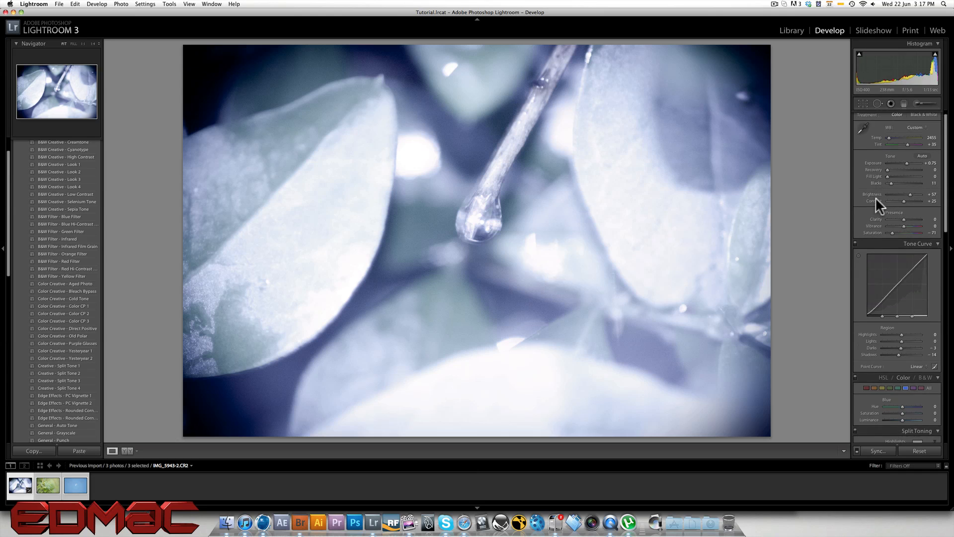
scroll(875, 199, "down", 8)
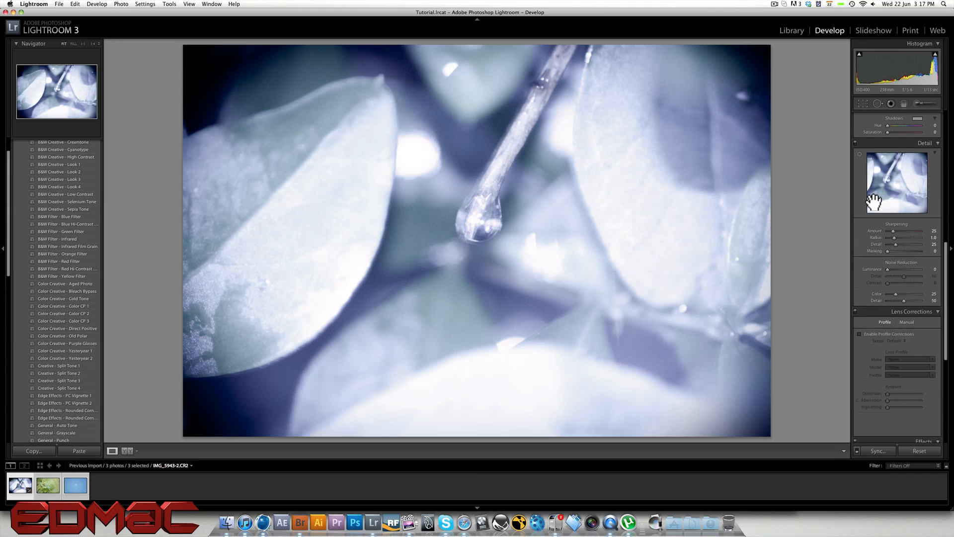
scroll(873, 201, "up", 5)
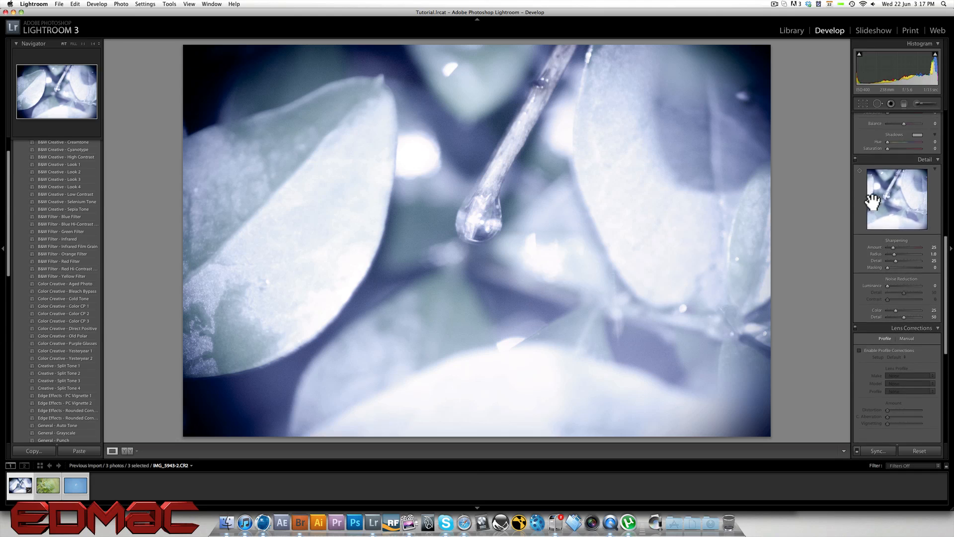
scroll(872, 200, "up", 6)
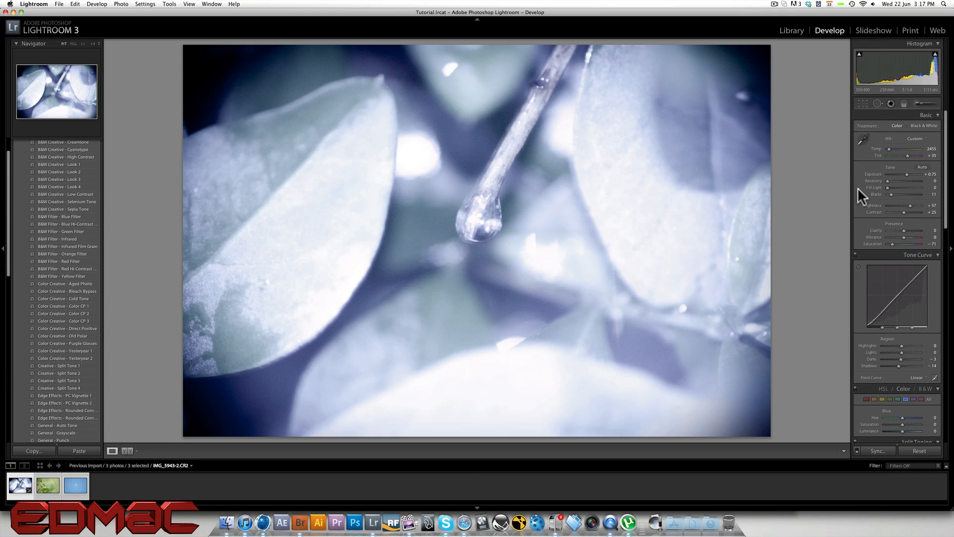
scroll(858, 191, "down", 5)
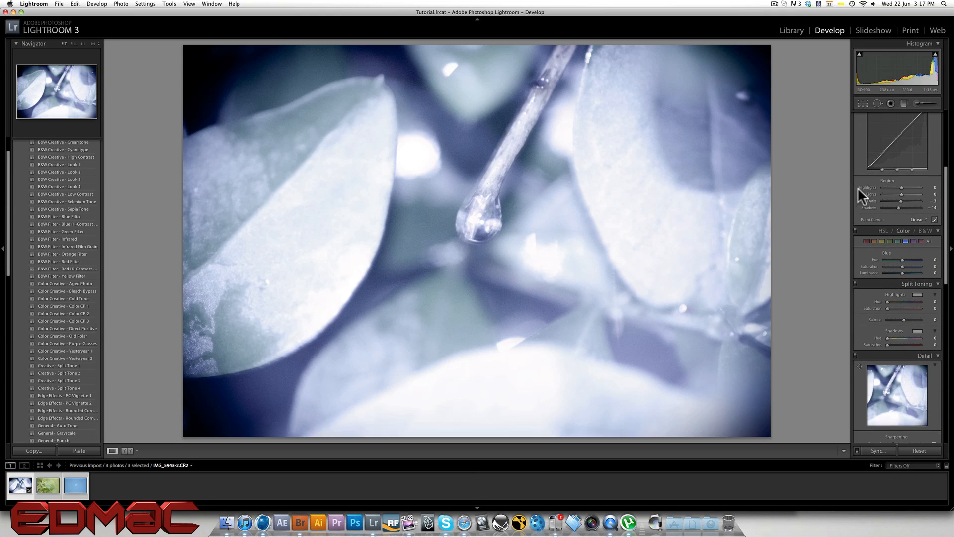
scroll(858, 187, "down", 1)
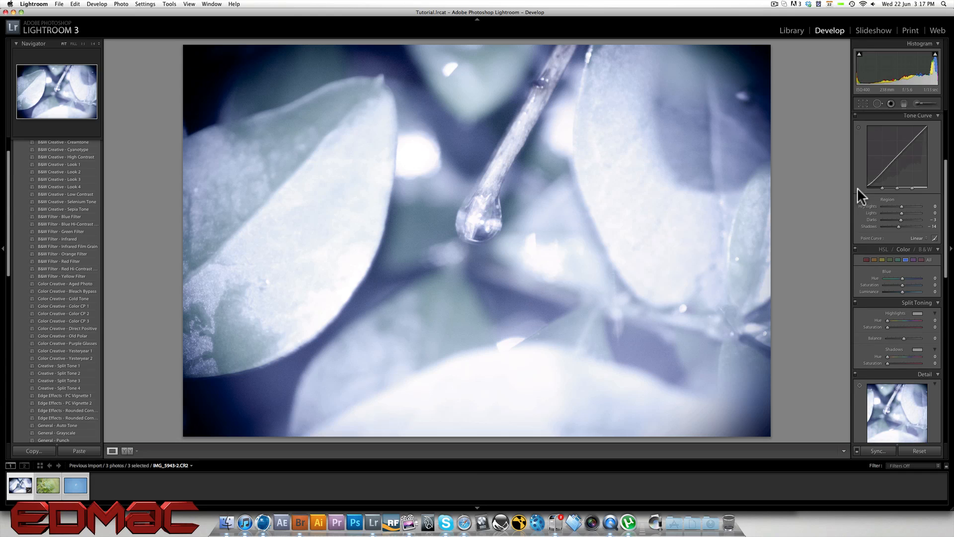
scroll(858, 187, "down", 6)
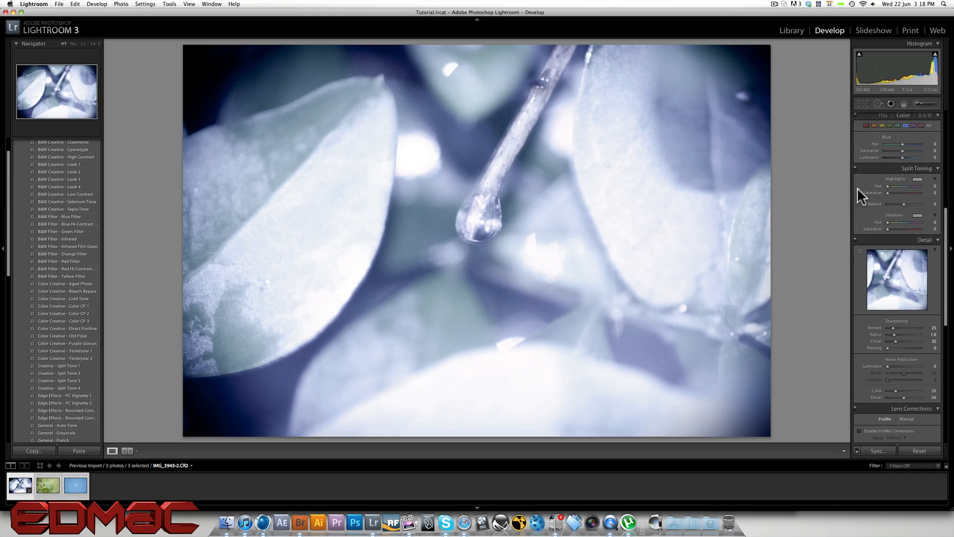
scroll(858, 187, "down", 3)
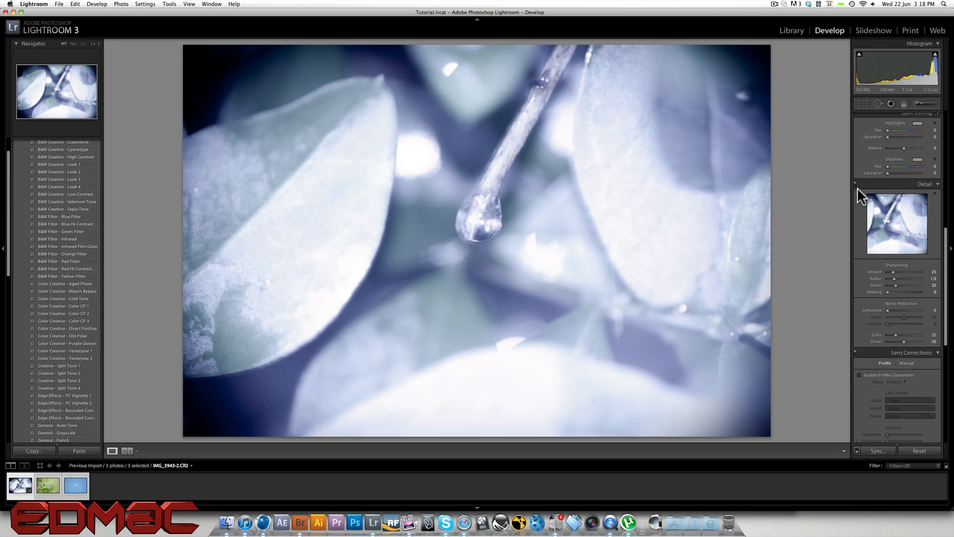
scroll(858, 187, "down", 7)
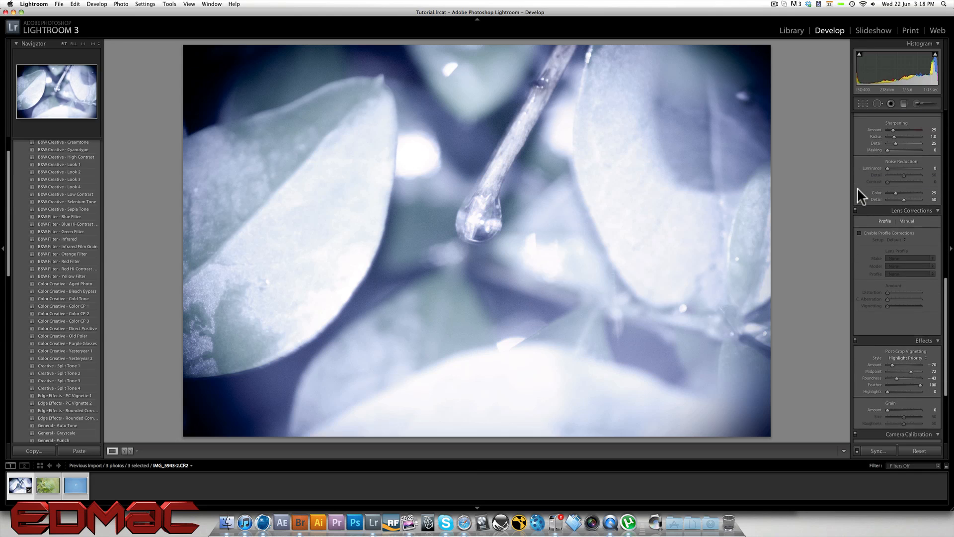
scroll(857, 187, "up", 1)
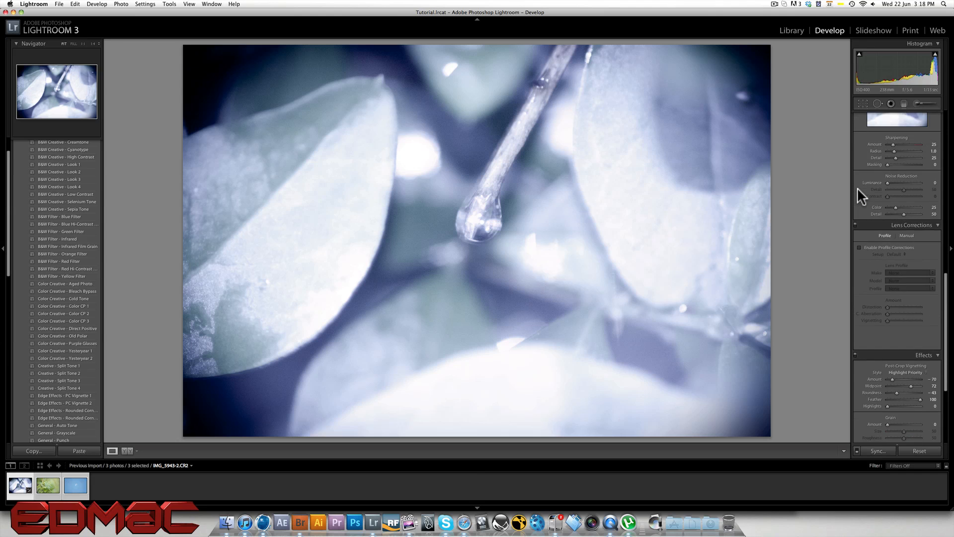
scroll(858, 187, "up", 4)
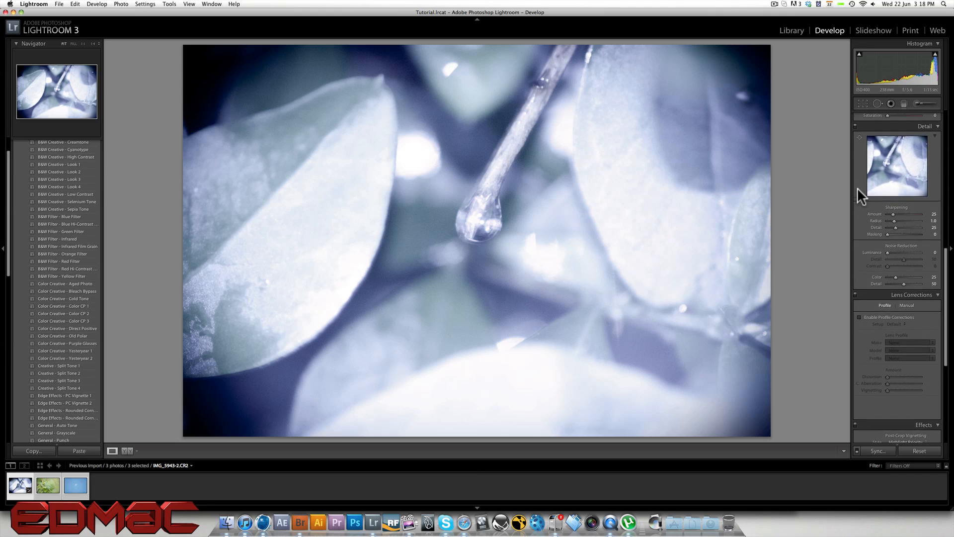
scroll(858, 186, "up", 20)
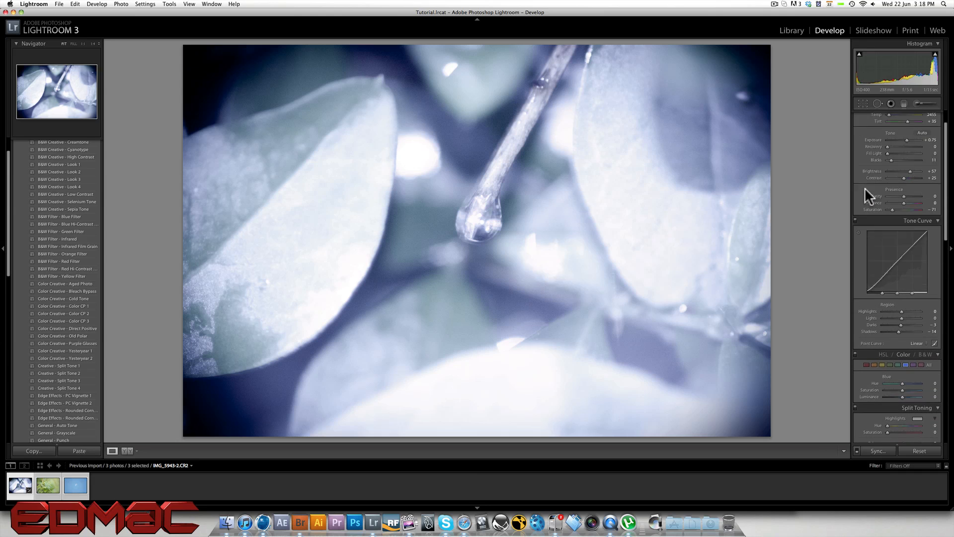
scroll(865, 188, "up", 2)
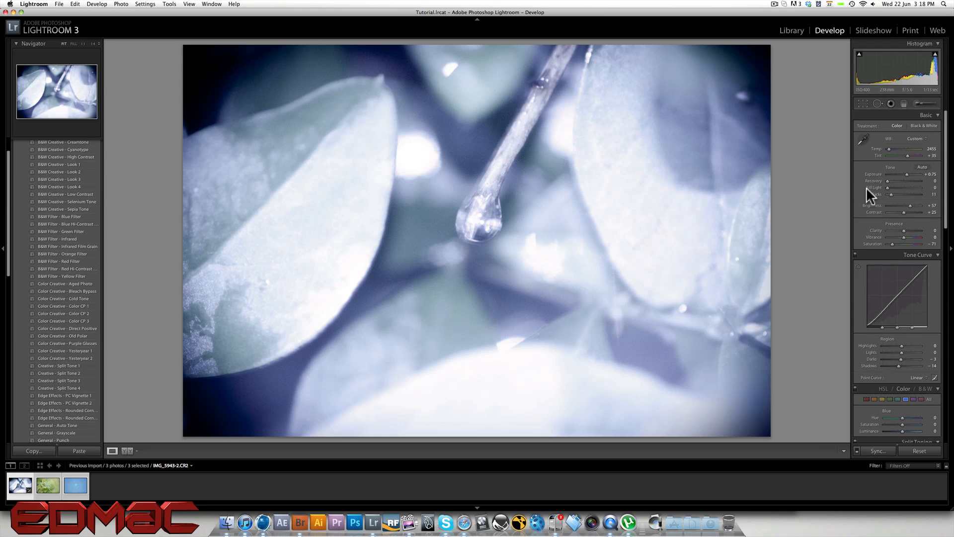
scroll(866, 187, "down", 8)
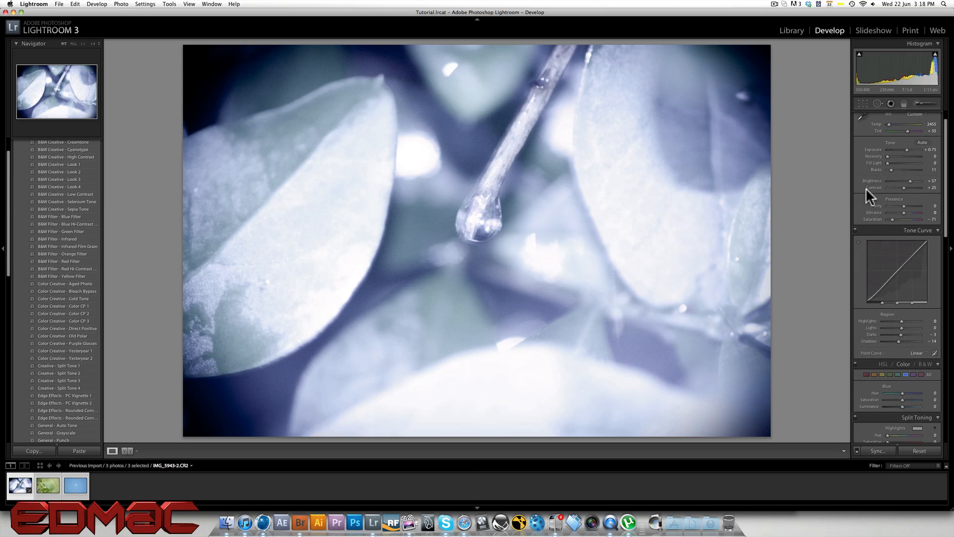
scroll(866, 188, "up", 1)
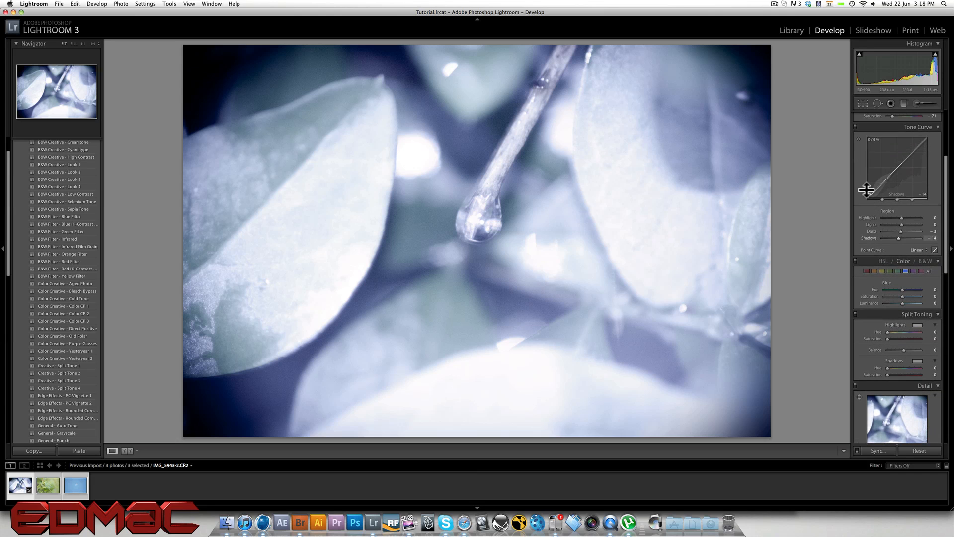
scroll(867, 190, "down", 5)
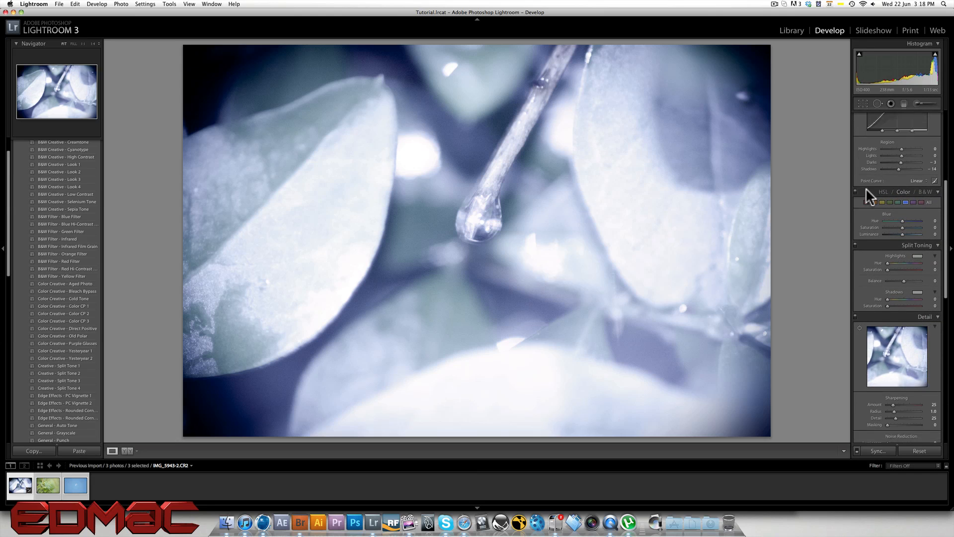
scroll(865, 188, "down", 6)
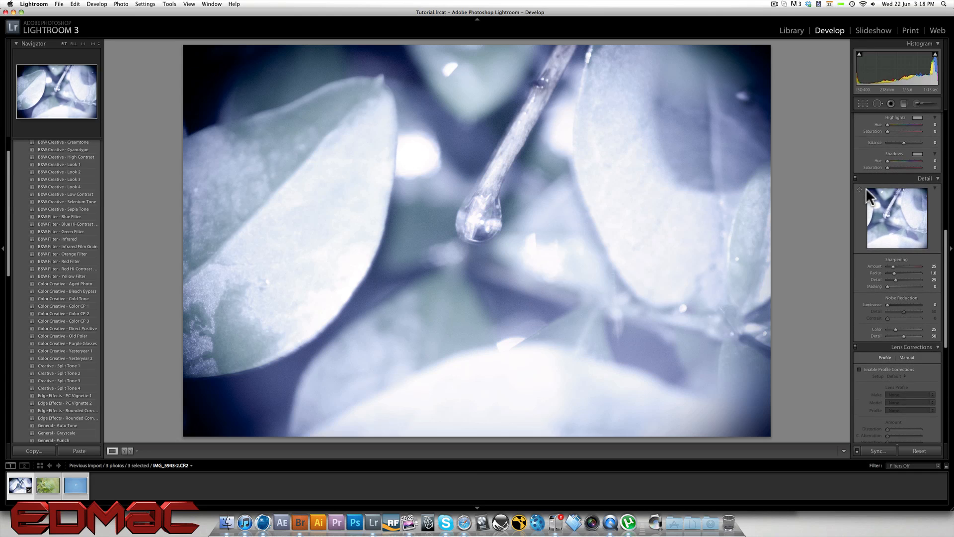